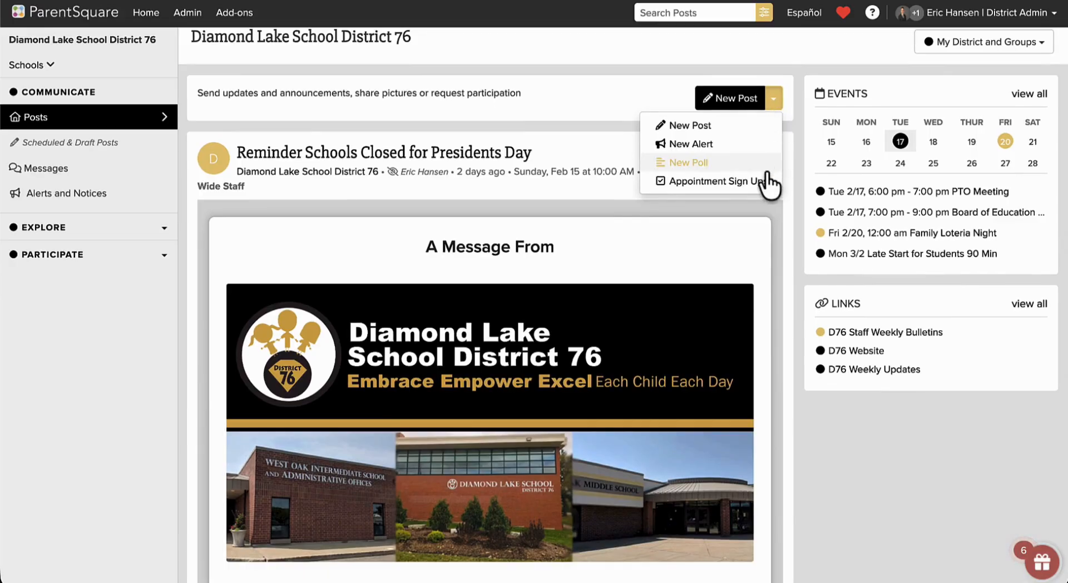
- Start a new appointment sign-up and pick Thursday, 03/19/2026 as the appointment date
click(742, 184)
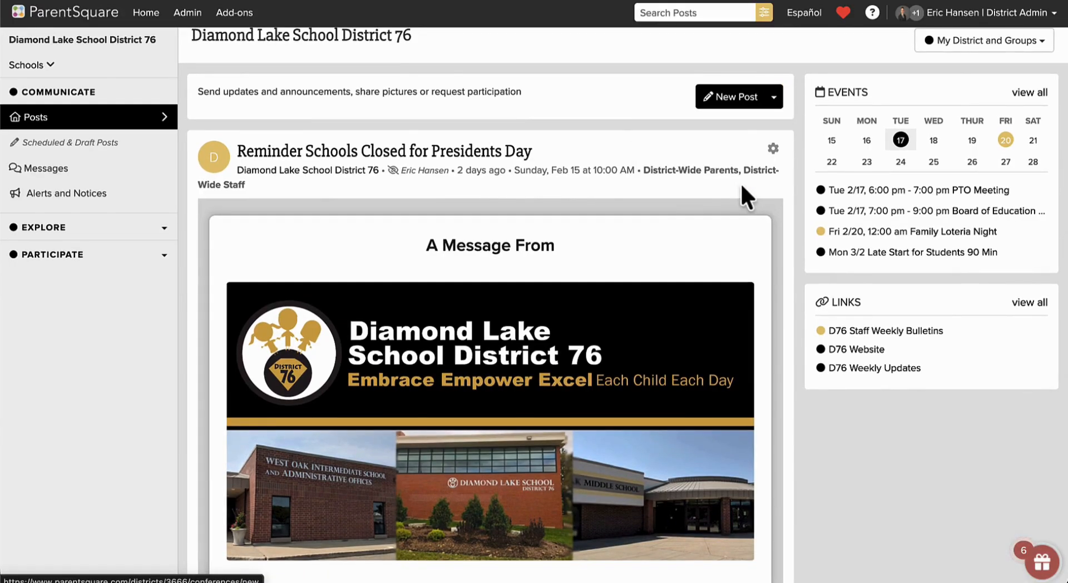
click(579, 152)
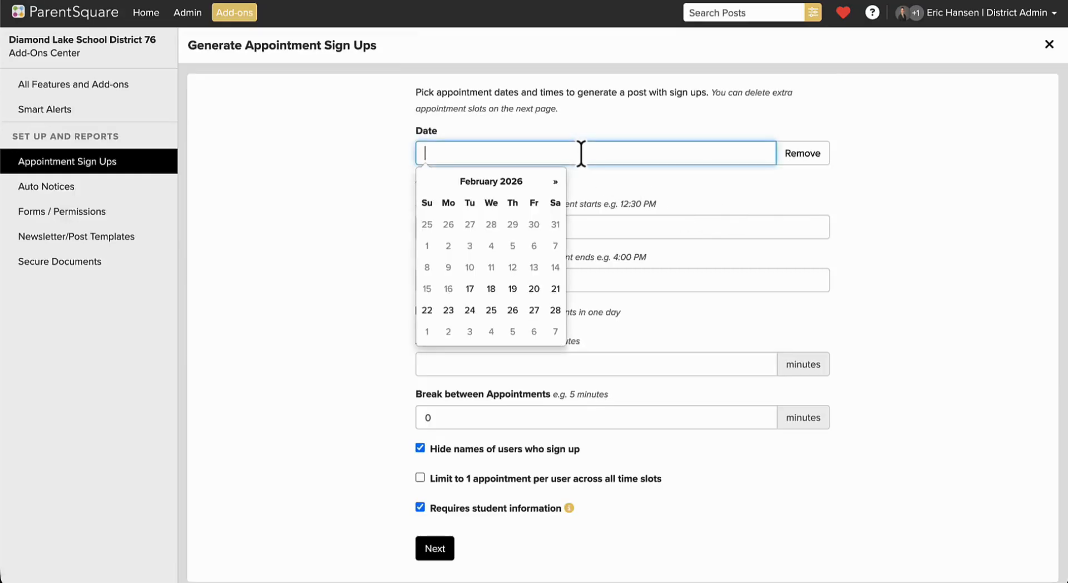
click(553, 182)
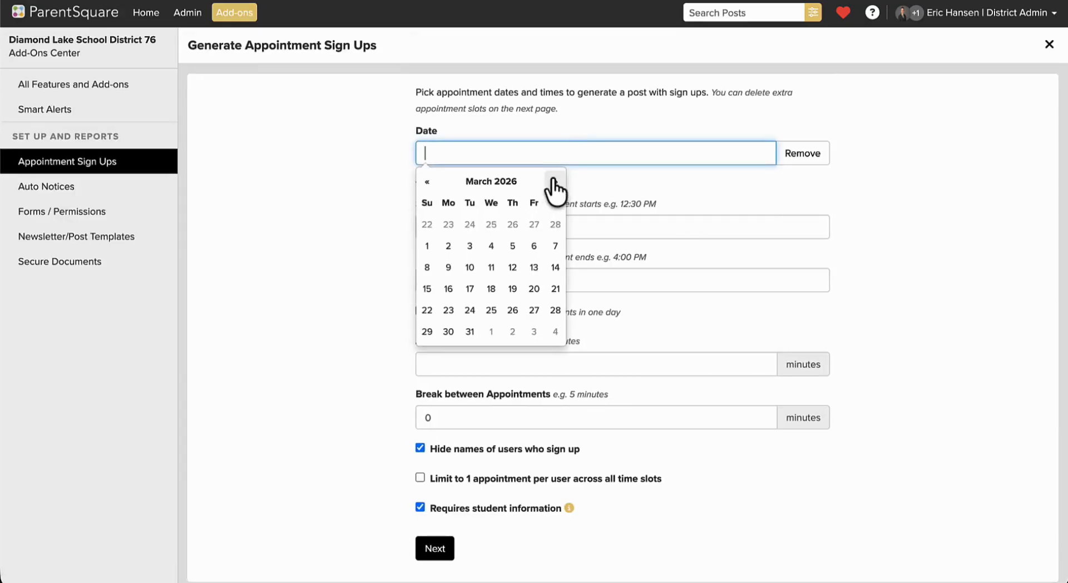
click(512, 289)
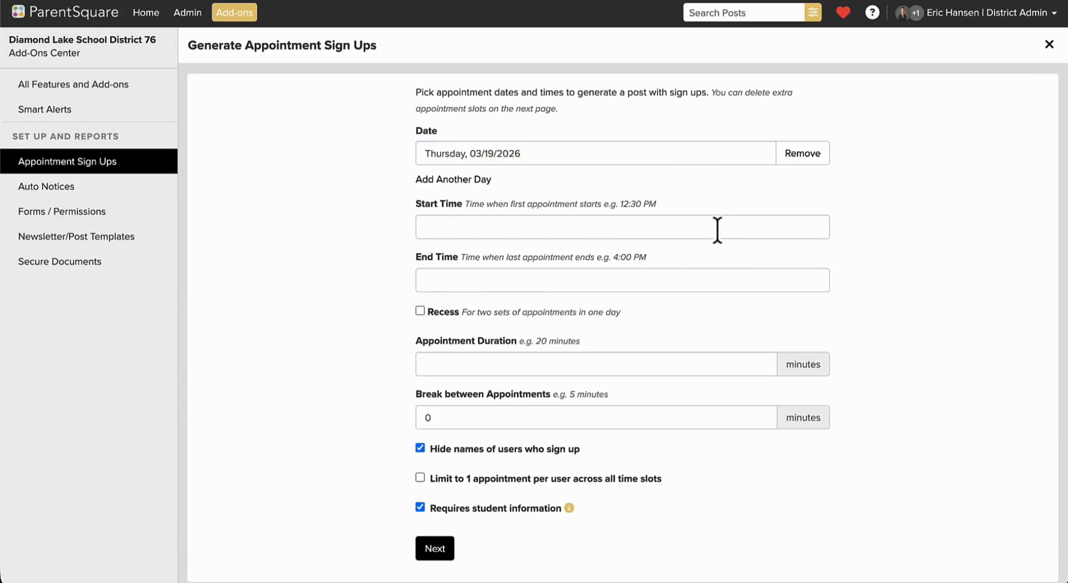
- Set the start time to 12:30 PM and the end time to 07:00 PM
click(598, 238)
text(12:30 PM)
click(580, 273)
text(4:00 PM)
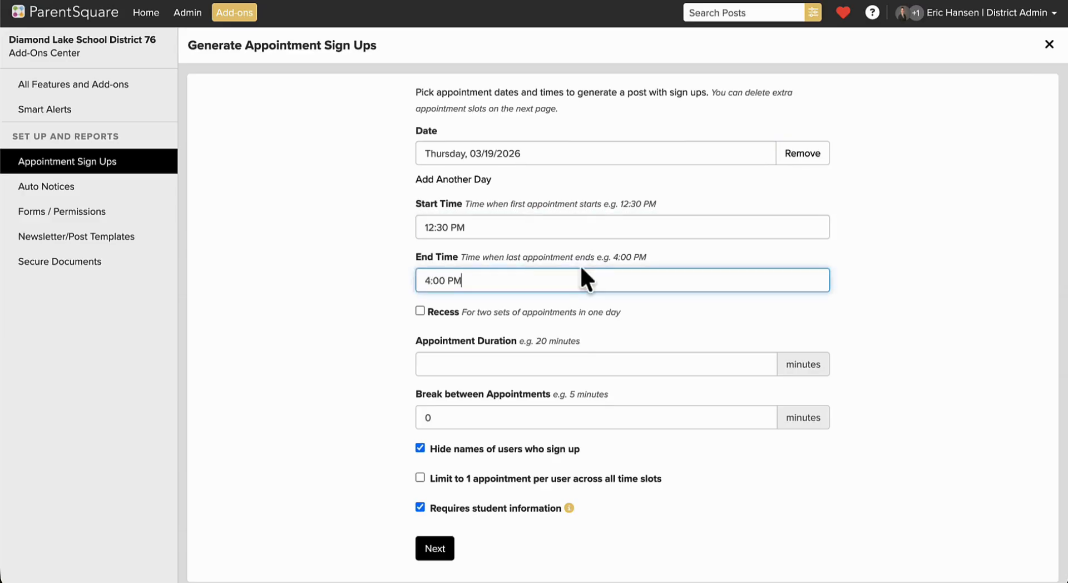
drag(421, 277, 461, 276)
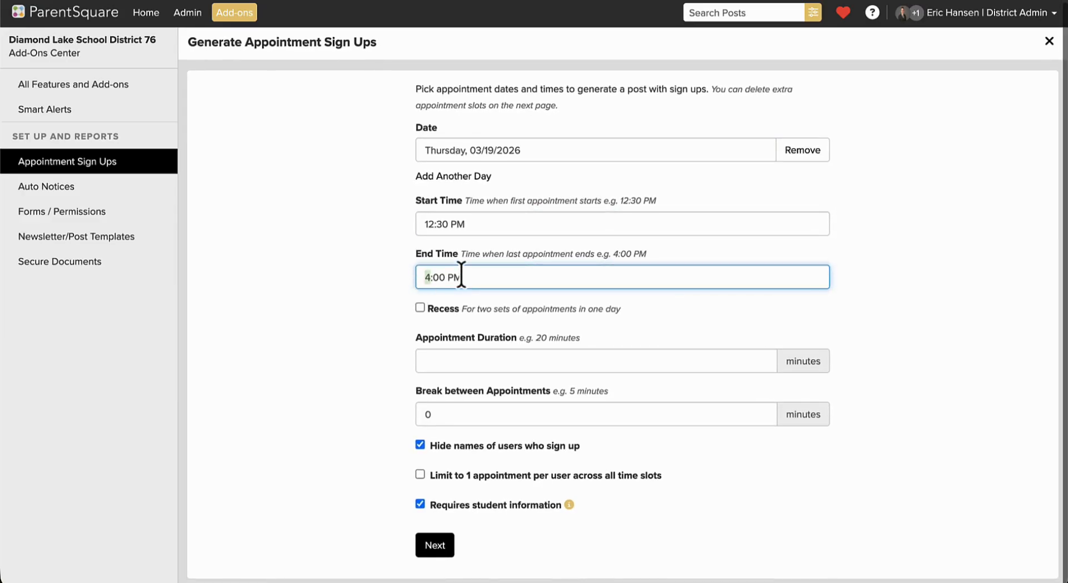
text(7)
key(Tab)
key(Tab)
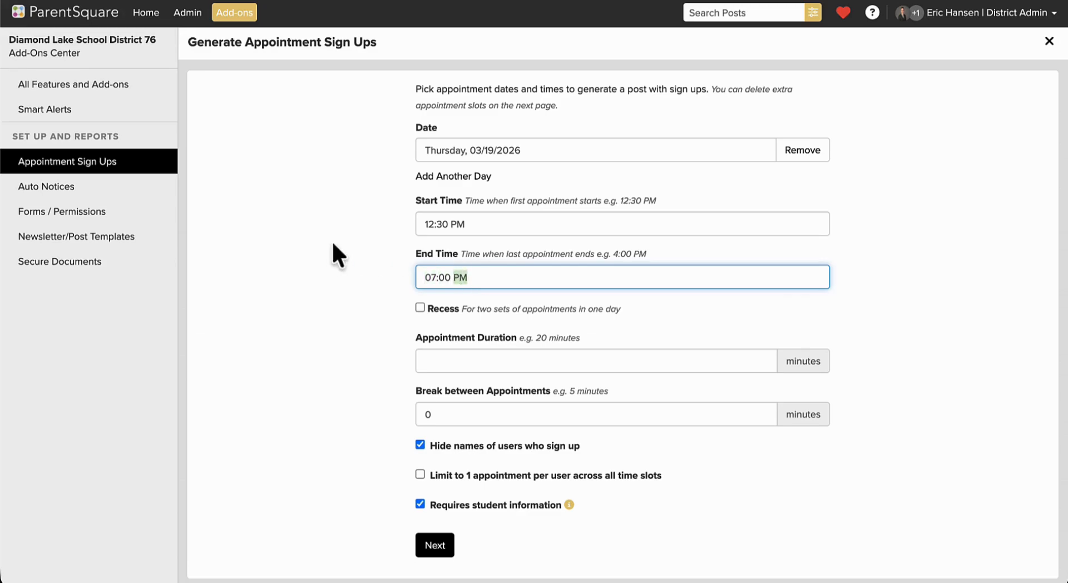
click(396, 245)
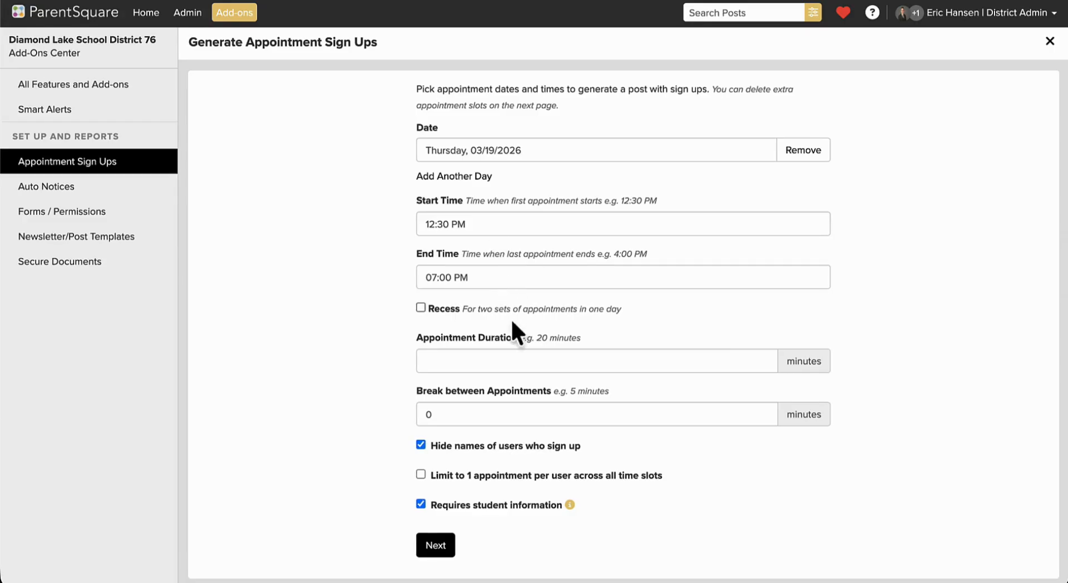
- Set the appointment duration to 15 minutes and the break between appointments to 1 minute
click(599, 351)
text(15)
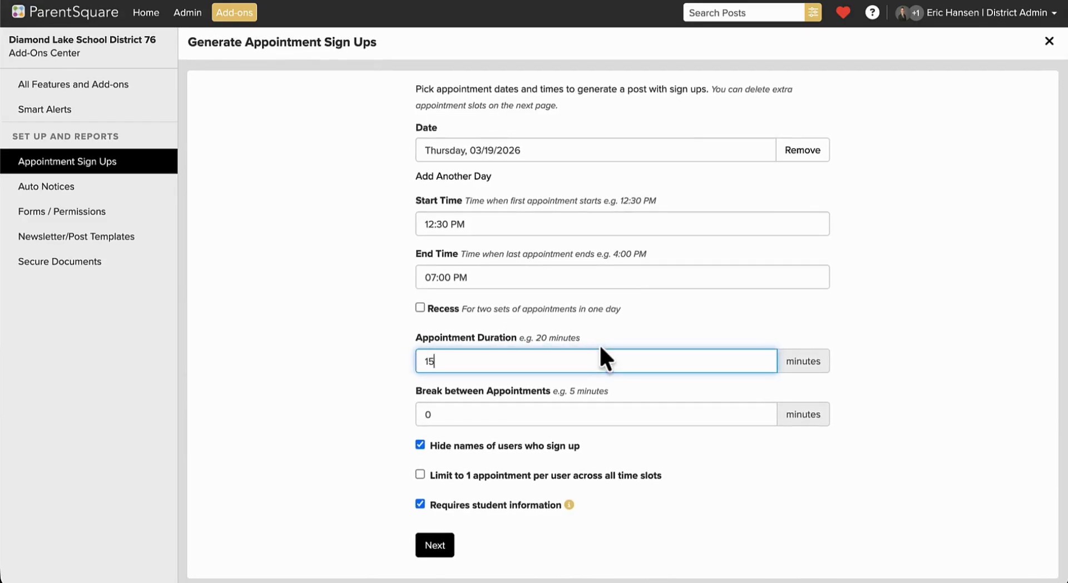
click(624, 324)
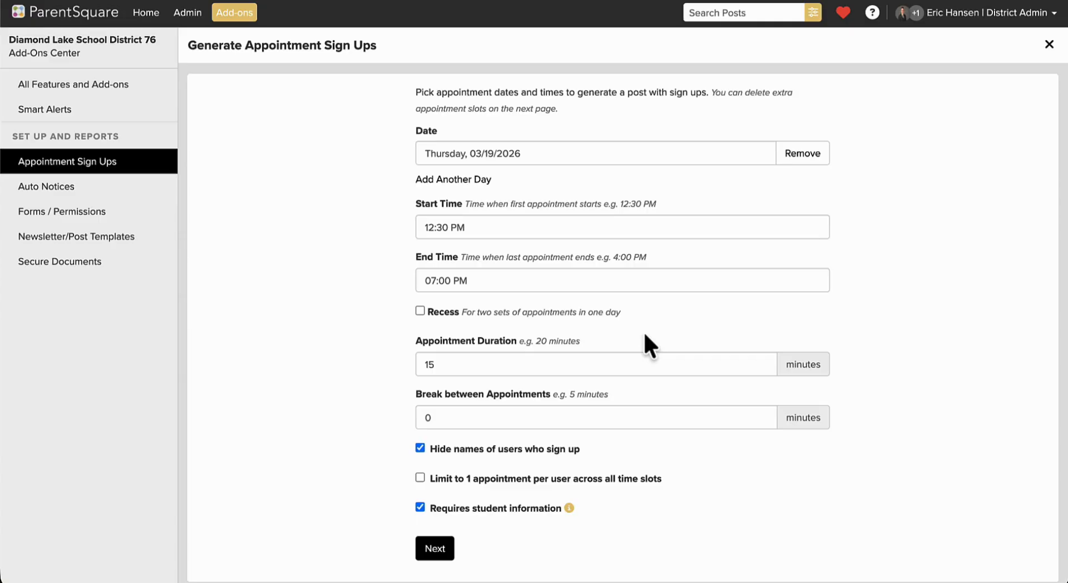
double_click(496, 418)
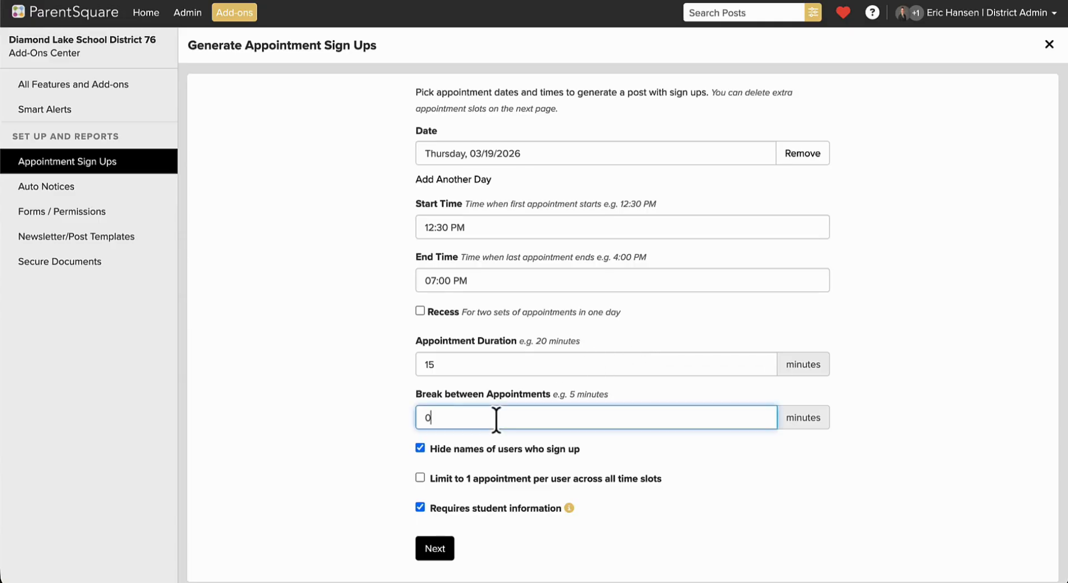
text(1)
- Limit sign-ups to one appointment per user across all time slots and generate the slots
click(389, 396)
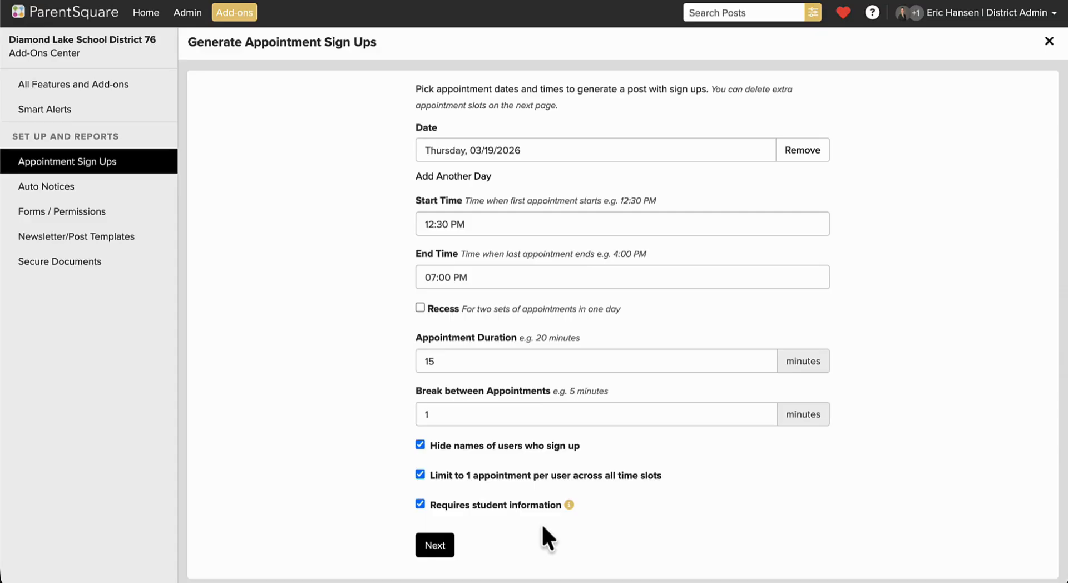
click(438, 549)
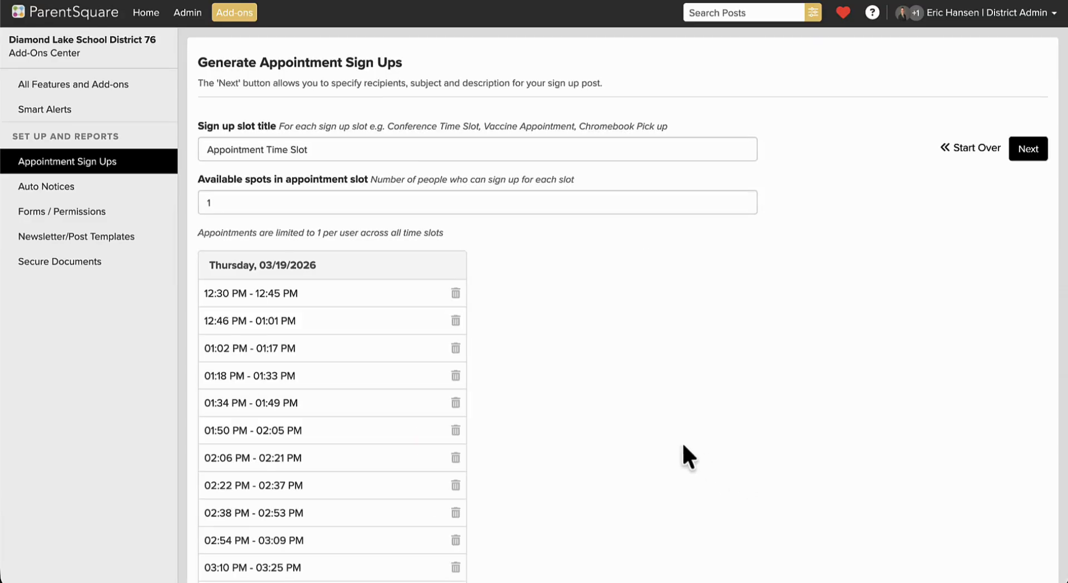
- Rename the sign-up slot title to Conference Sign Up
click(279, 149)
click(422, 201)
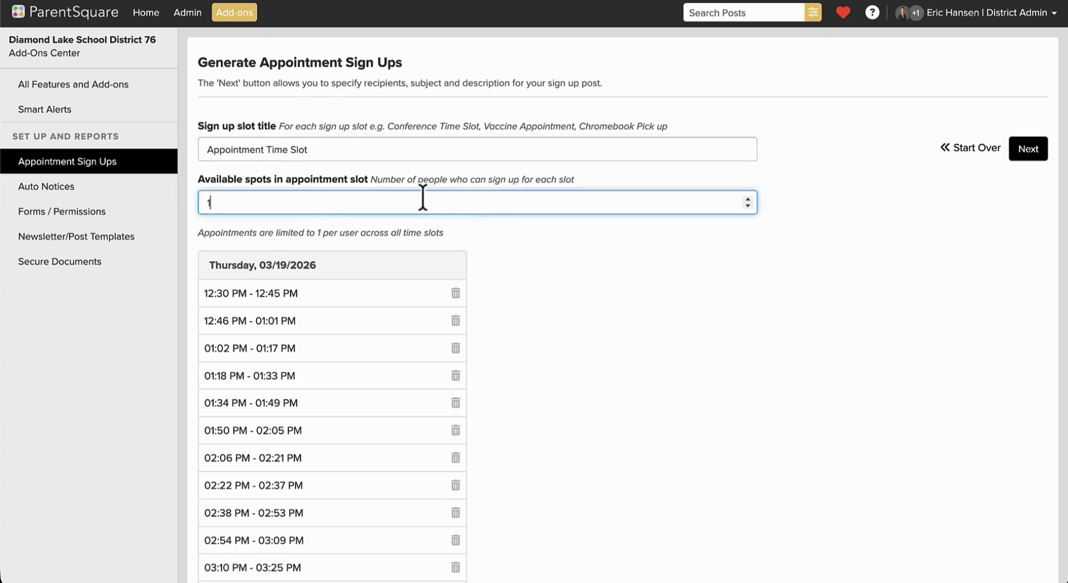
click(289, 408)
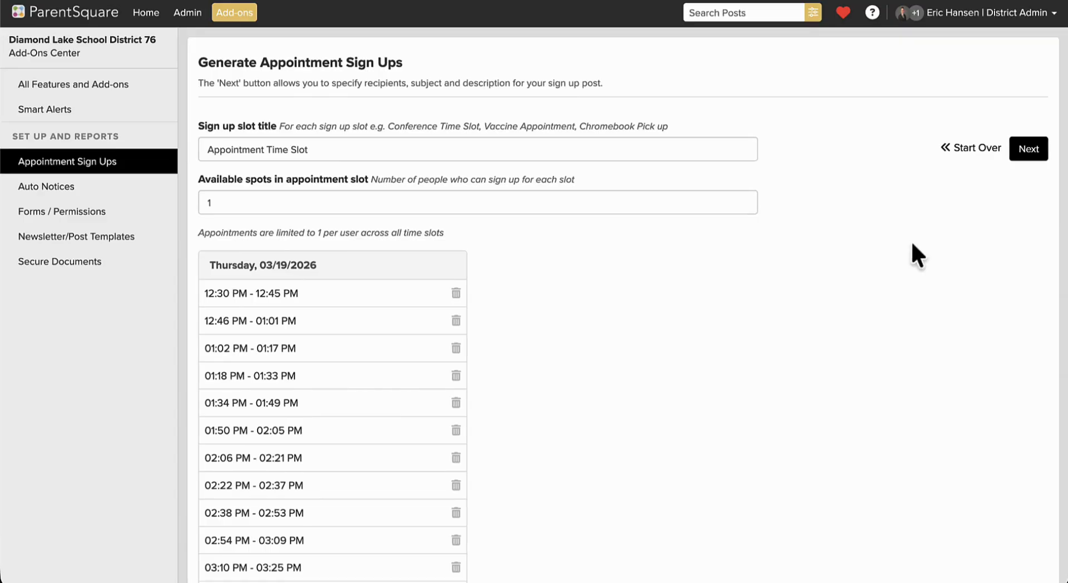
triple_click(365, 150)
scroll(366, 150, down, 1)
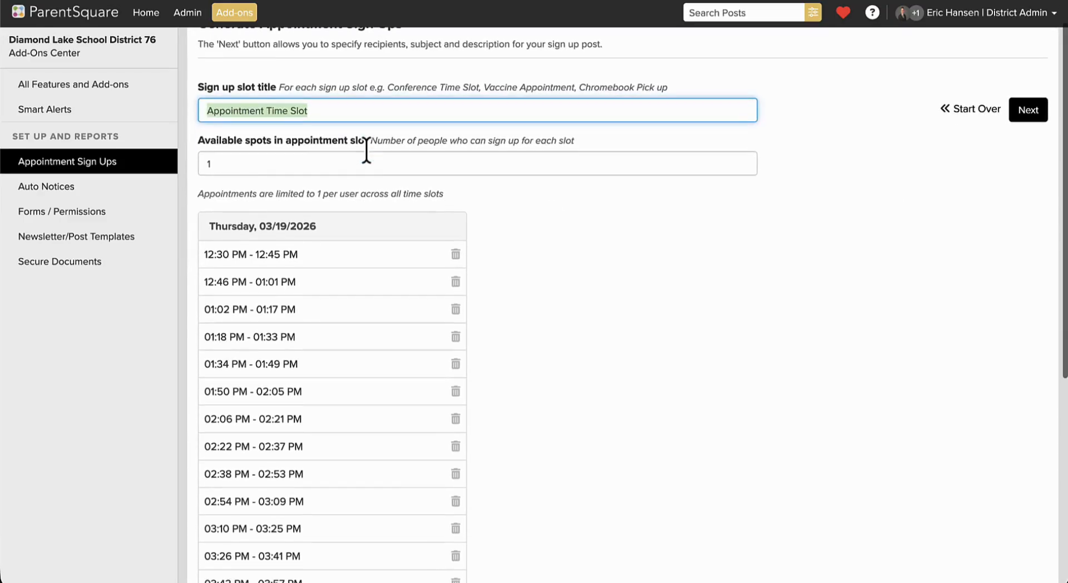
text(Conference)
text( Sign )
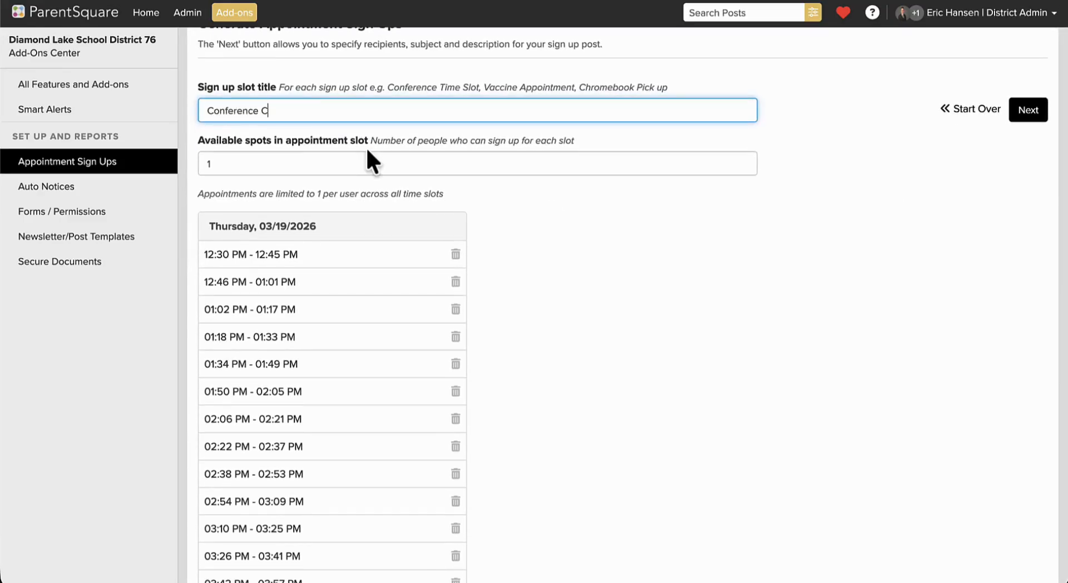
text(Up)
click(579, 288)
- Scroll through the generated list of time slots to review them
scroll(539, 271, up, 1)
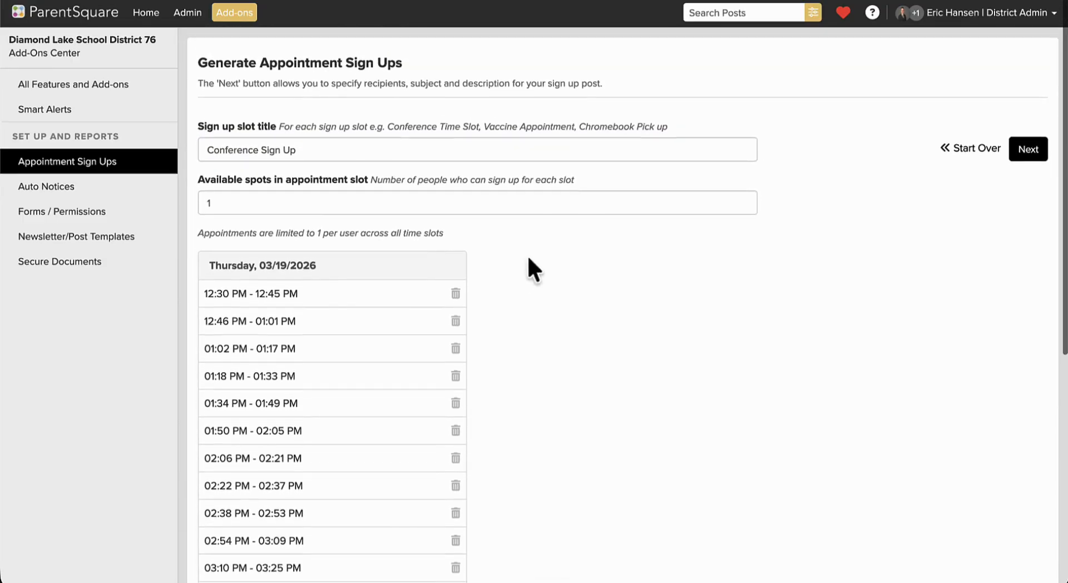
scroll(458, 278, down, 2)
scroll(424, 369, down, 3)
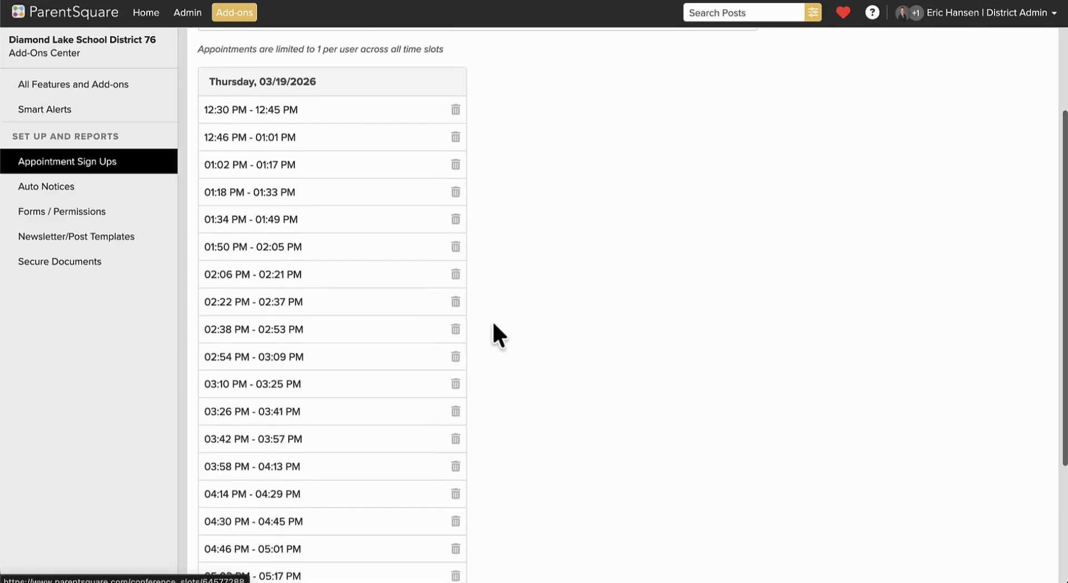
scroll(491, 329, up, 2)
scroll(491, 329, up, 2)
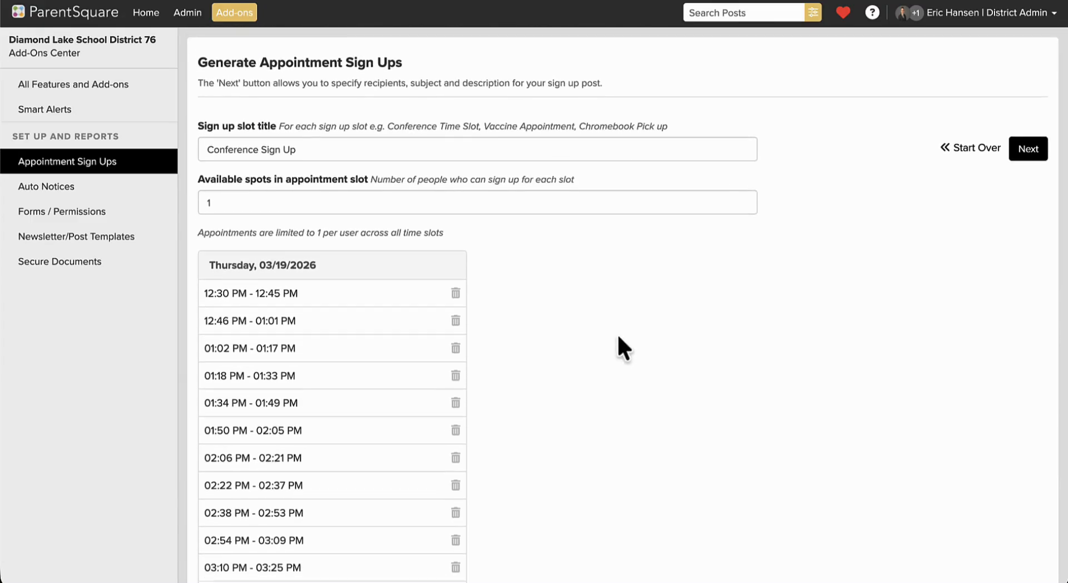
scroll(579, 341, down, 10)
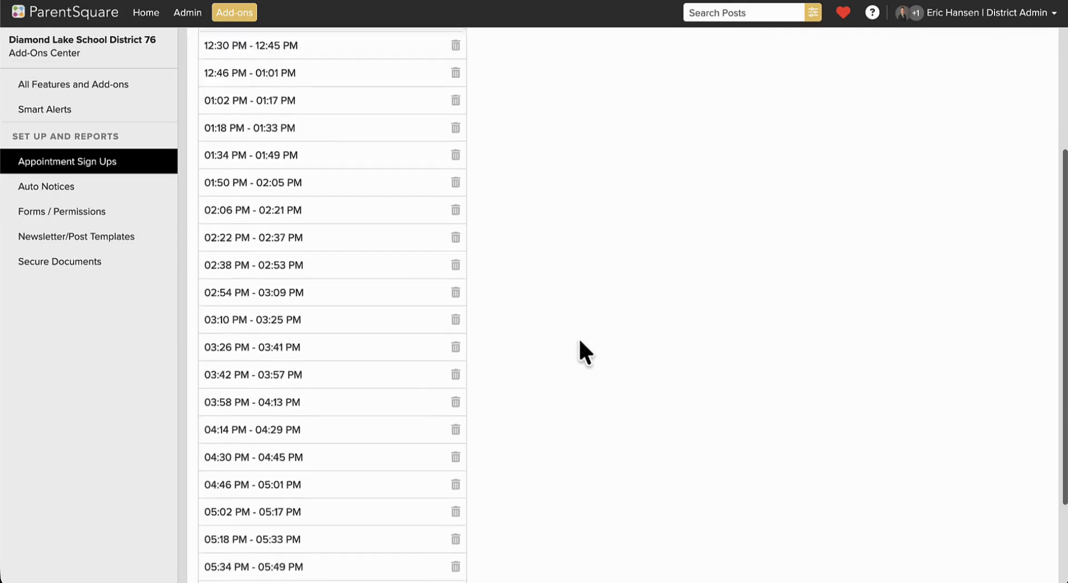
scroll(579, 341, up, 9)
scroll(580, 341, up, 1)
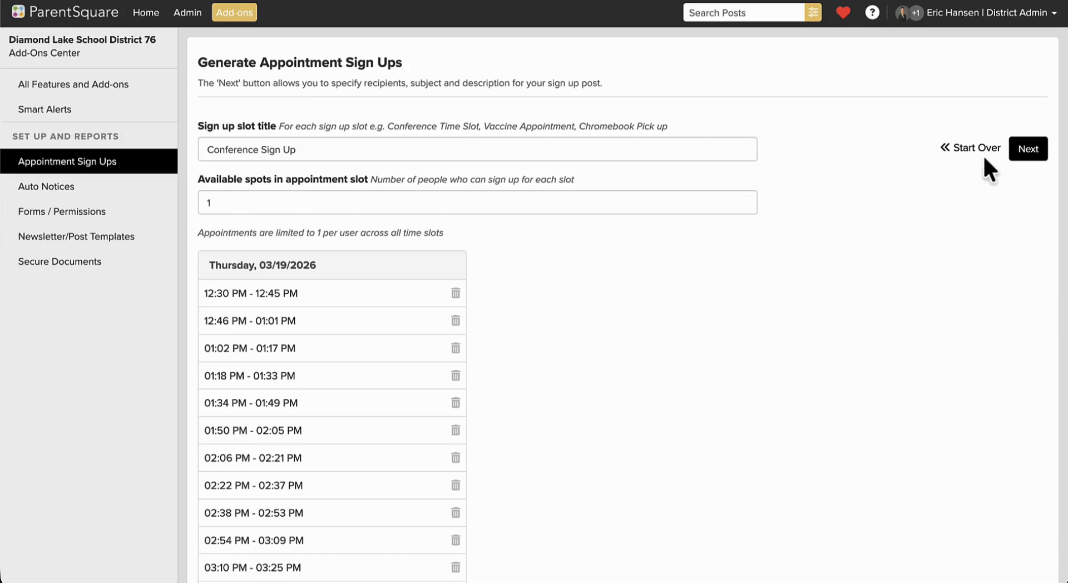
- Continue to the post and address it to Parent Test Group (District)
click(1025, 150)
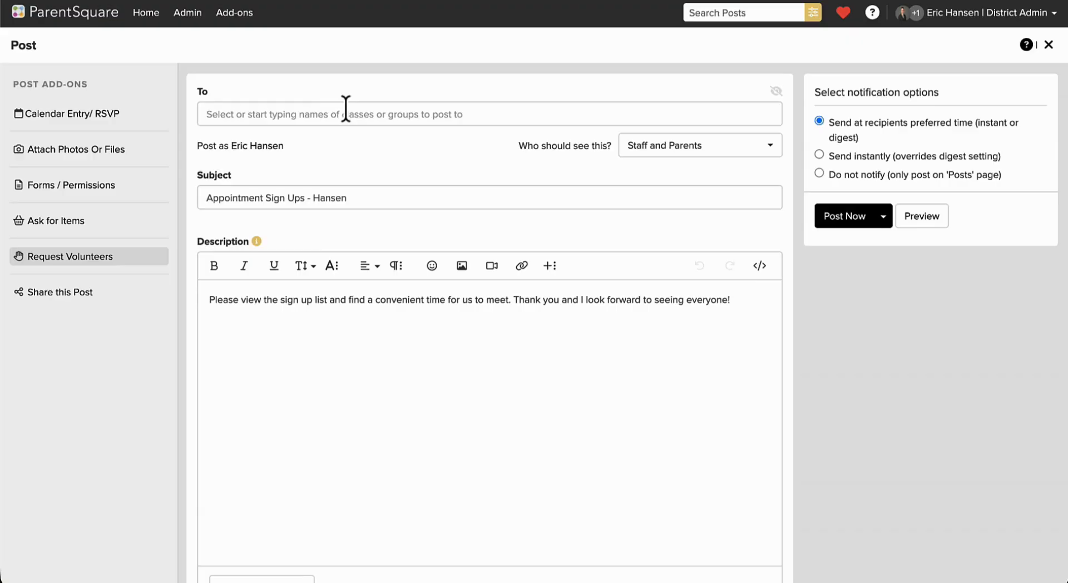
click(386, 114)
text(test)
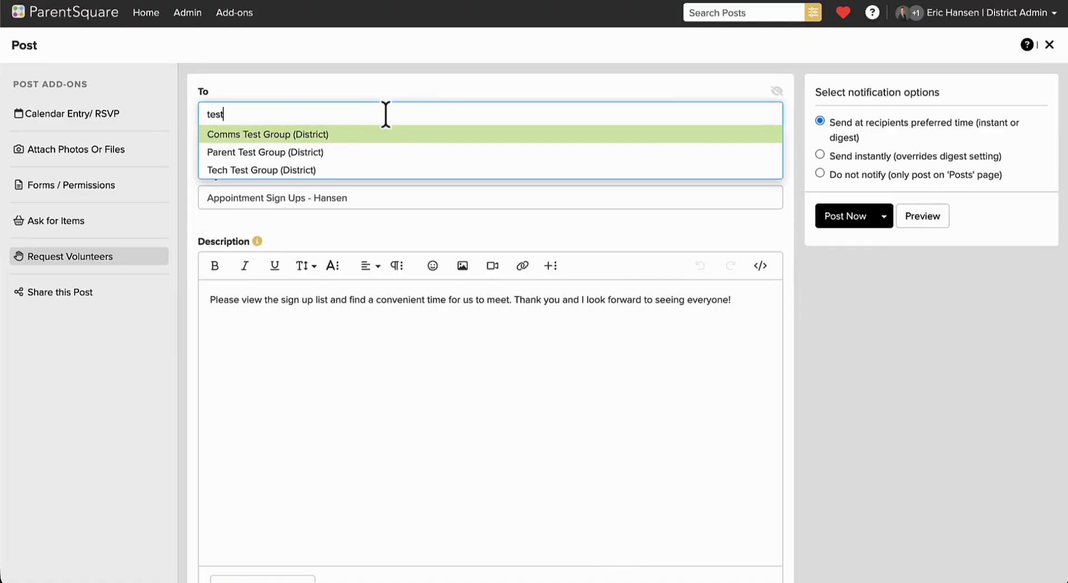
click(382, 152)
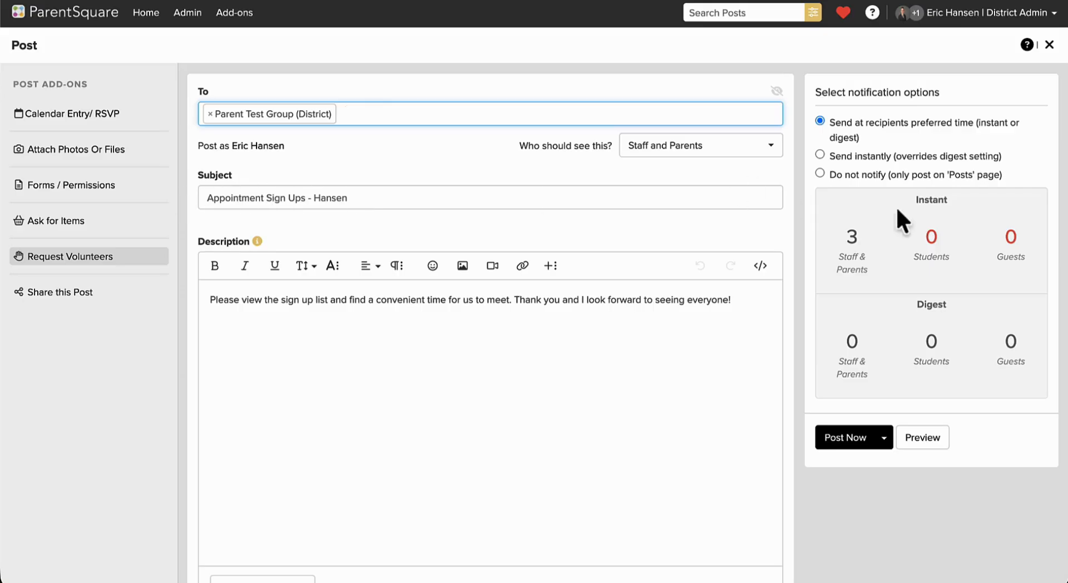
- Replace the post description with the pasted parent-teacher conference message
scroll(289, 222, down, 1)
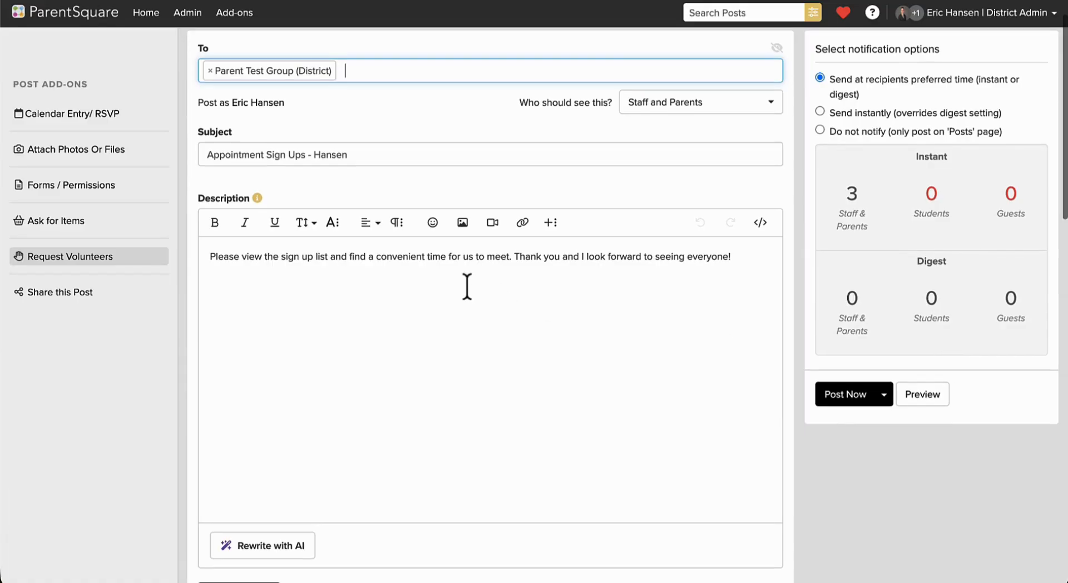
click(425, 269)
key(ctrl+a)
text(Dear Families, Parent-Teacher Conferences will be held on Thursday, March 19th. Please use the attached form within ParentSquare to sign up for your student’s conference. Each family may select one time slot. In Person or Virtual Conference: When signing up, please use the attached form to indicate whether you would prefer your conference to be in person or virtual. Thank you for your cooperation and continued partnership in your child’s learning.)
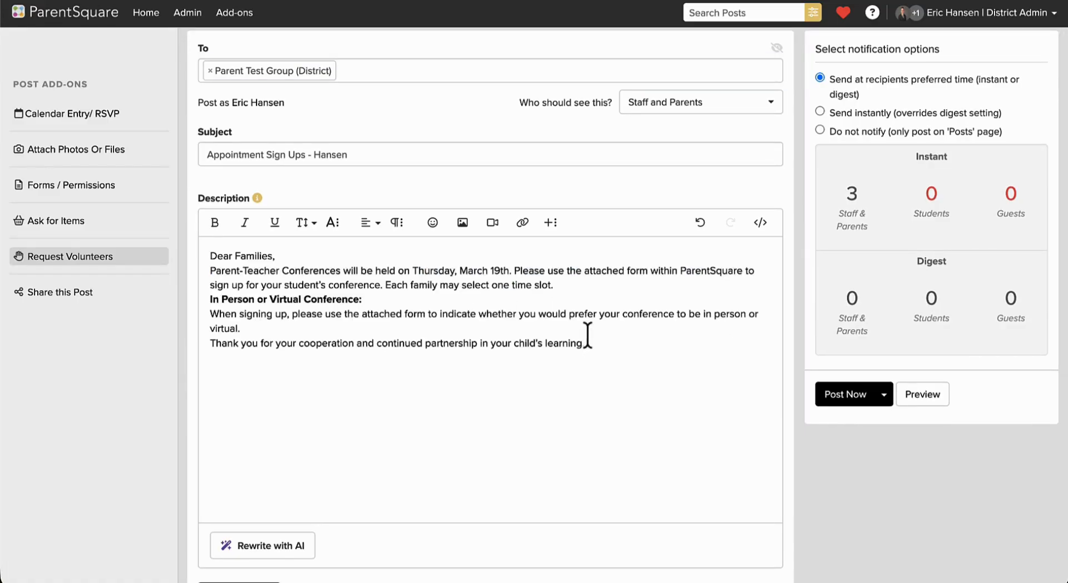
- Insert blank lines between the greeting and the paragraphs of the description
click(298, 256)
key(Return)
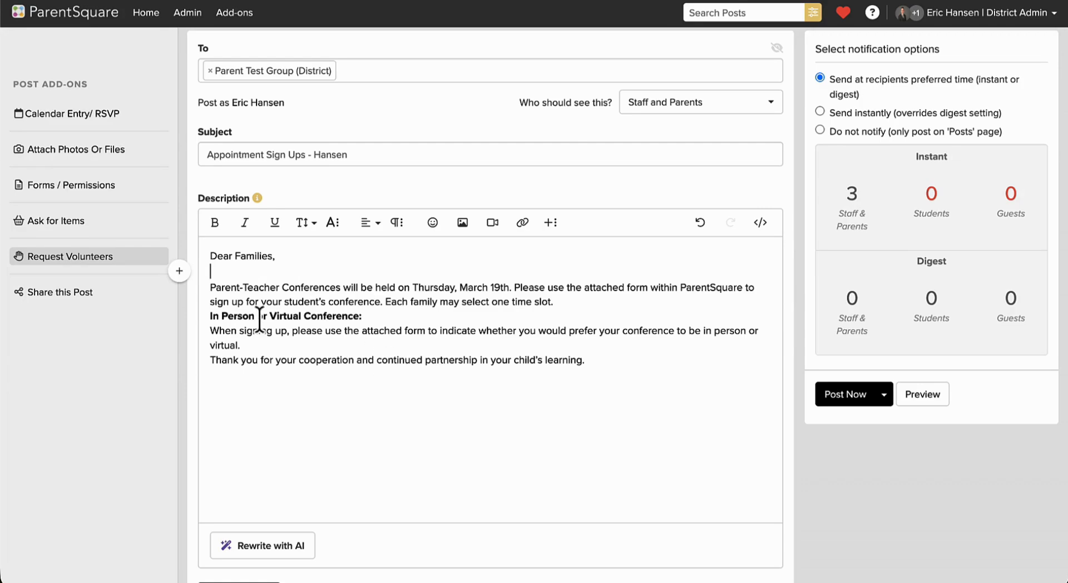
click(211, 315)
scroll(212, 315, down, 1)
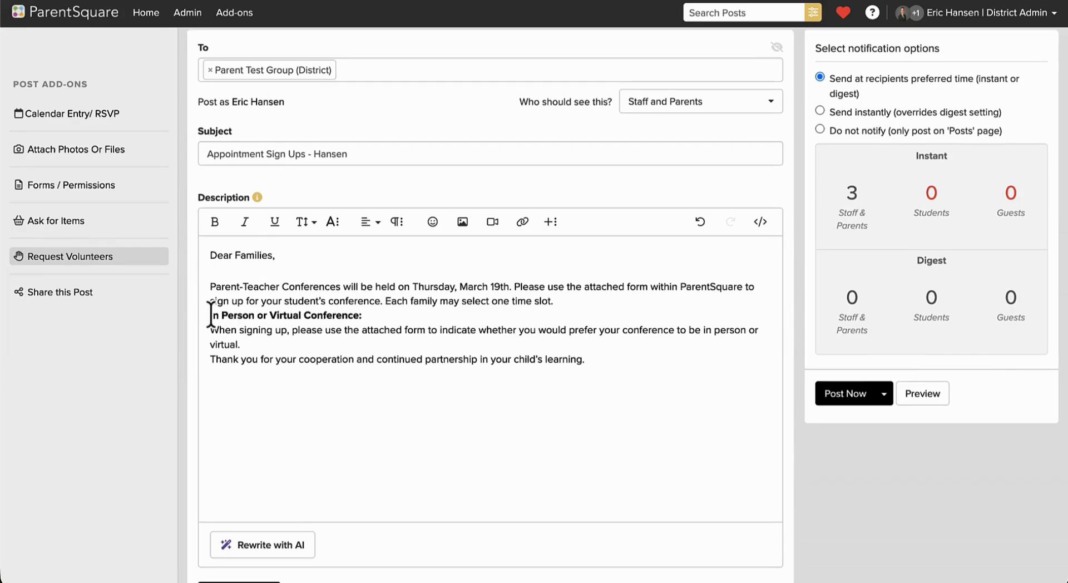
key(Return)
key(Down)
key(Down)
key(Down)
key(Return)
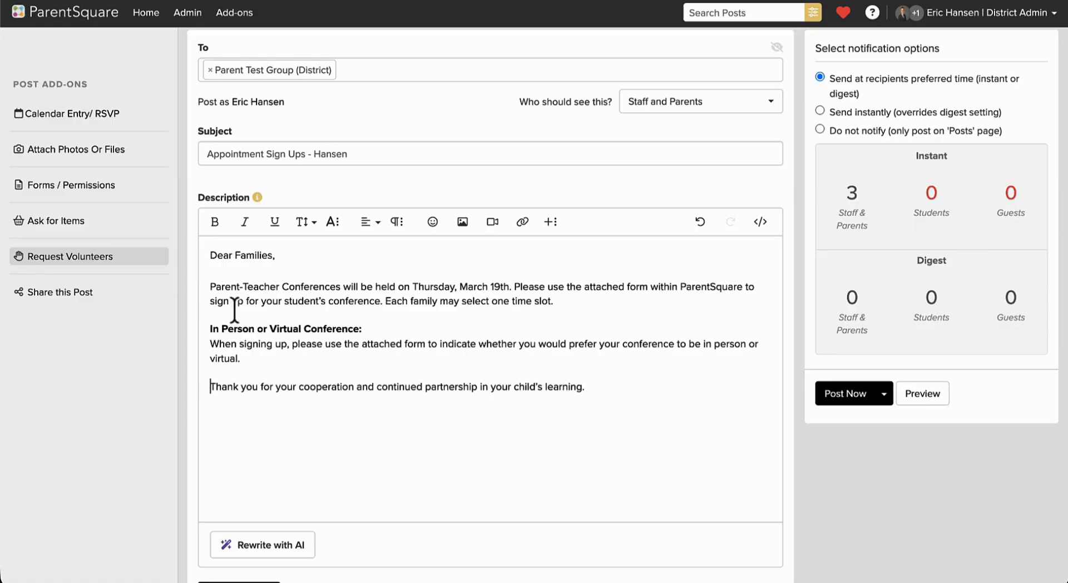
- Scroll down to review the attached appointment sign-up list
scroll(452, 295, down, 1)
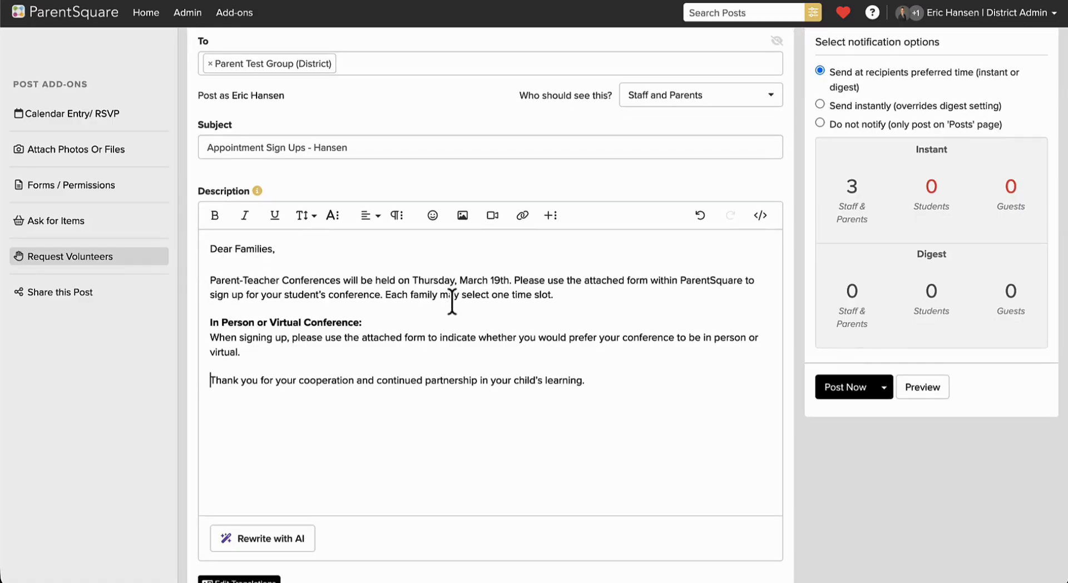
scroll(467, 303, down, 3)
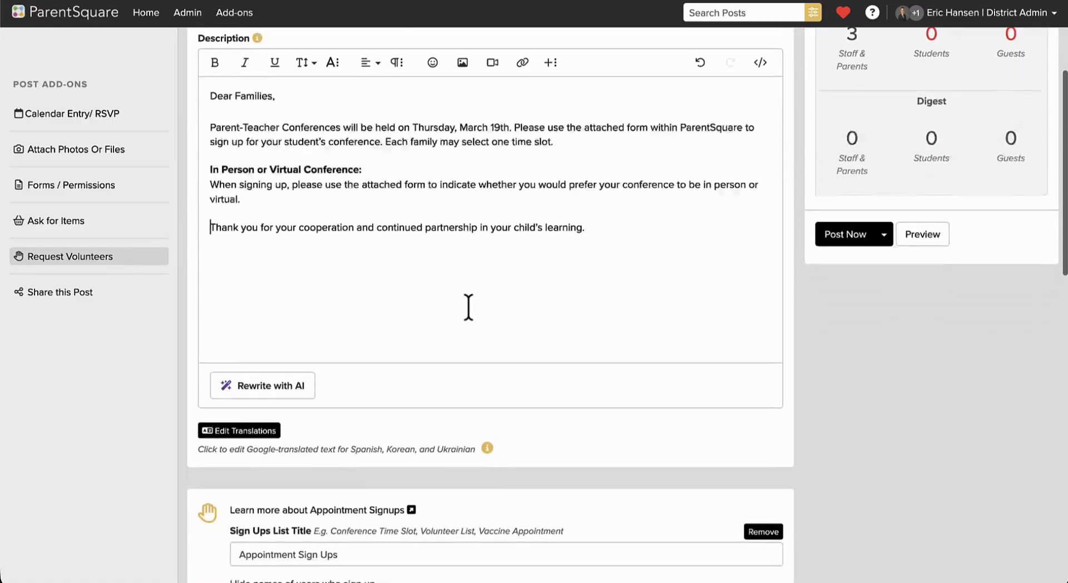
scroll(468, 307, down, 4)
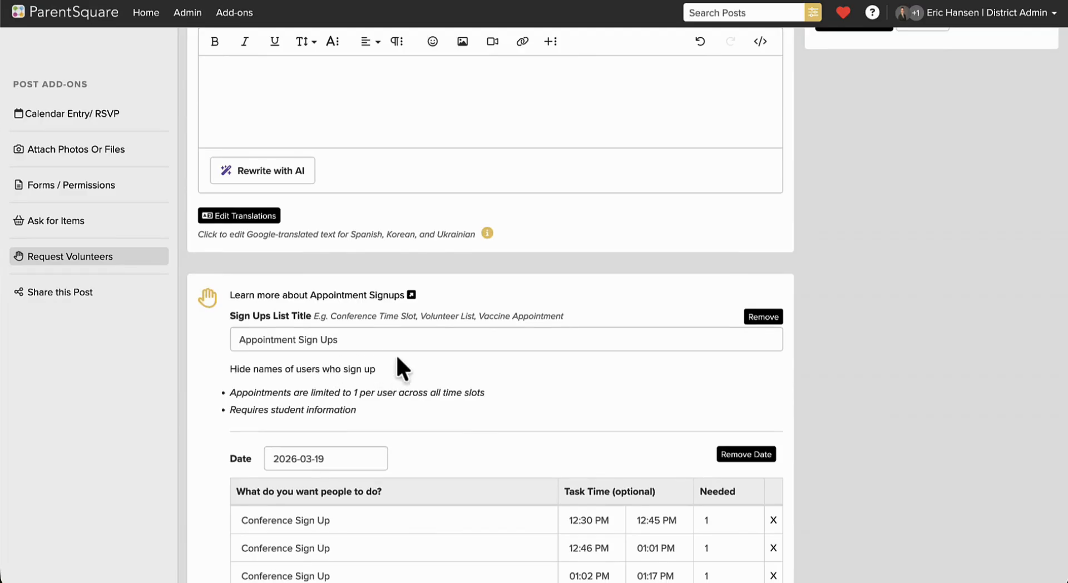
scroll(390, 353, down, 2)
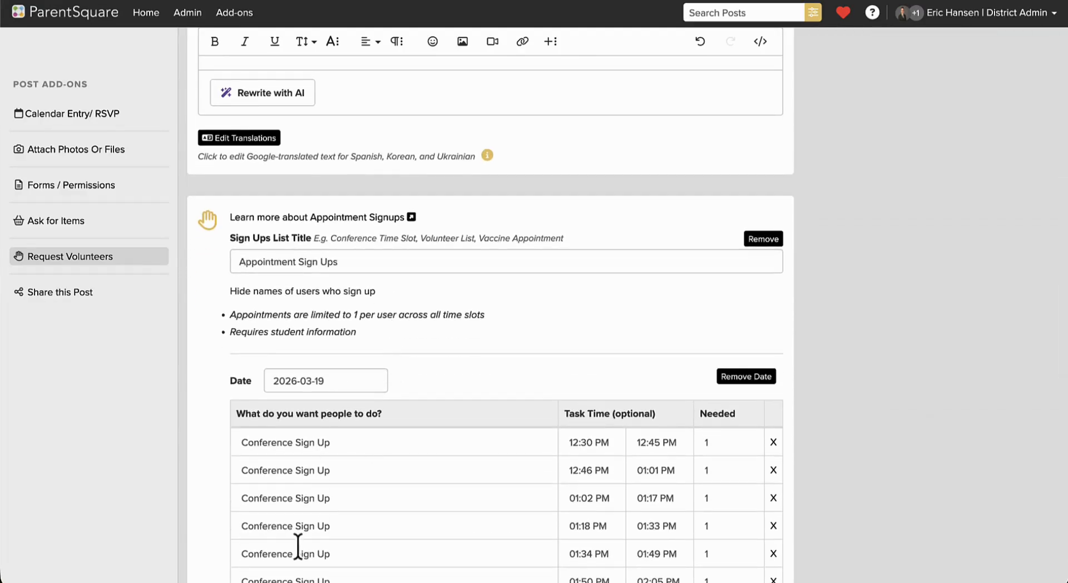
scroll(443, 356, down, 1)
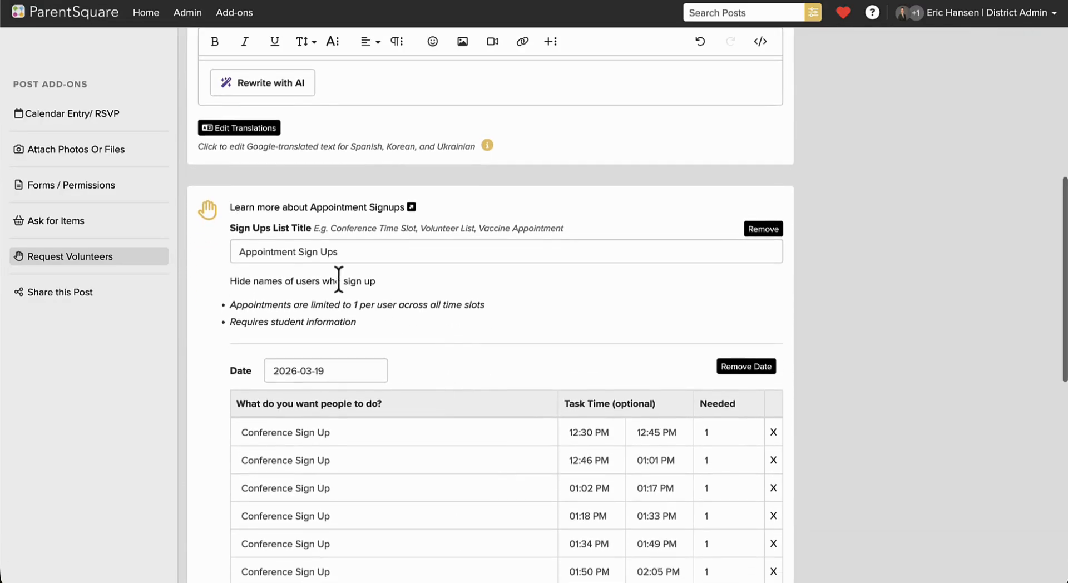
- Examine the full list of conference time slots in the appointment sign-up table
scroll(468, 340, down, 8)
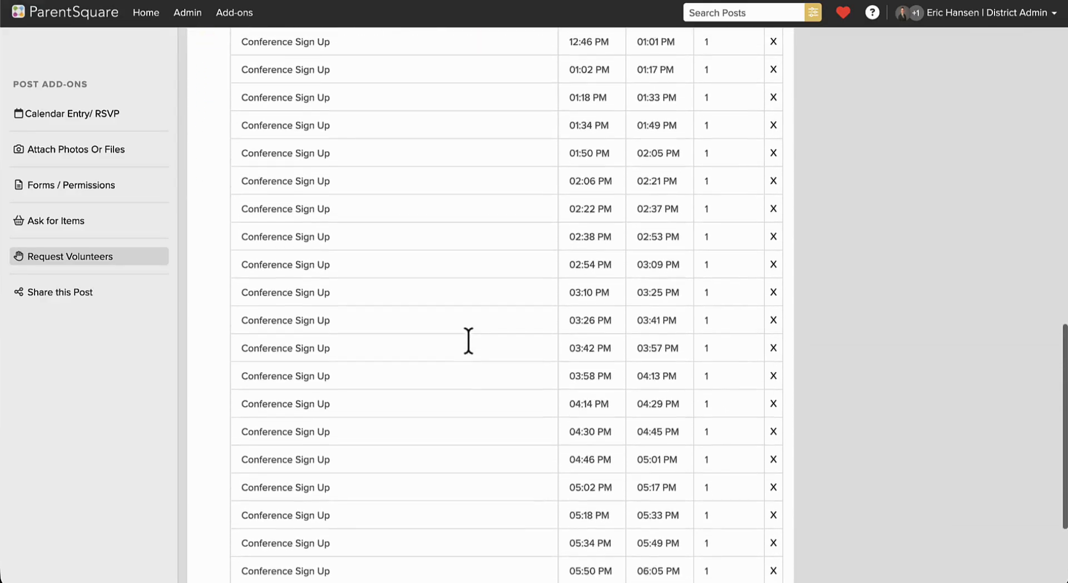
scroll(468, 341, down, 3)
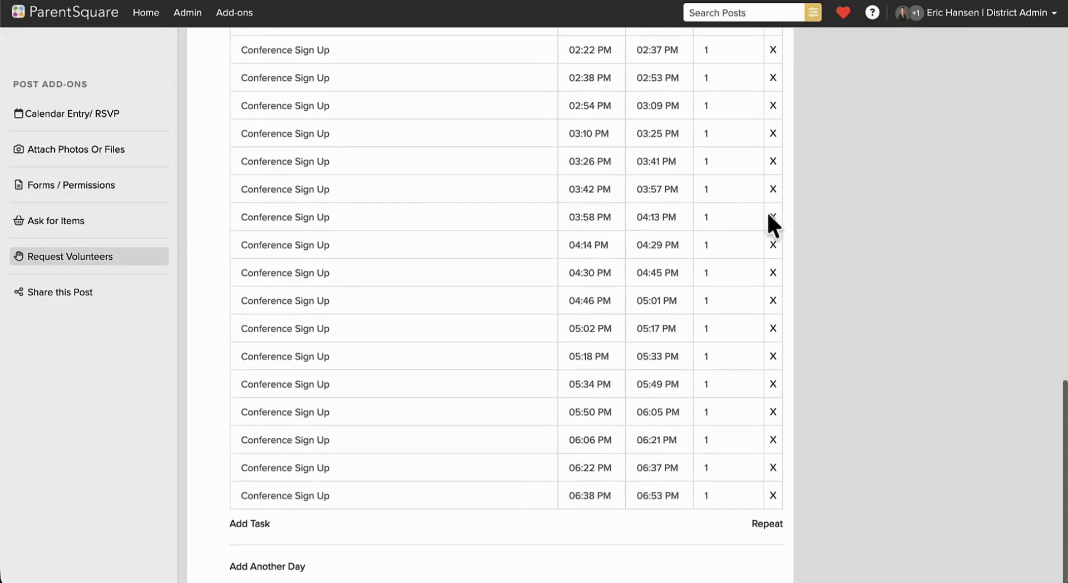
scroll(733, 349, up, 1)
scroll(734, 350, up, 10)
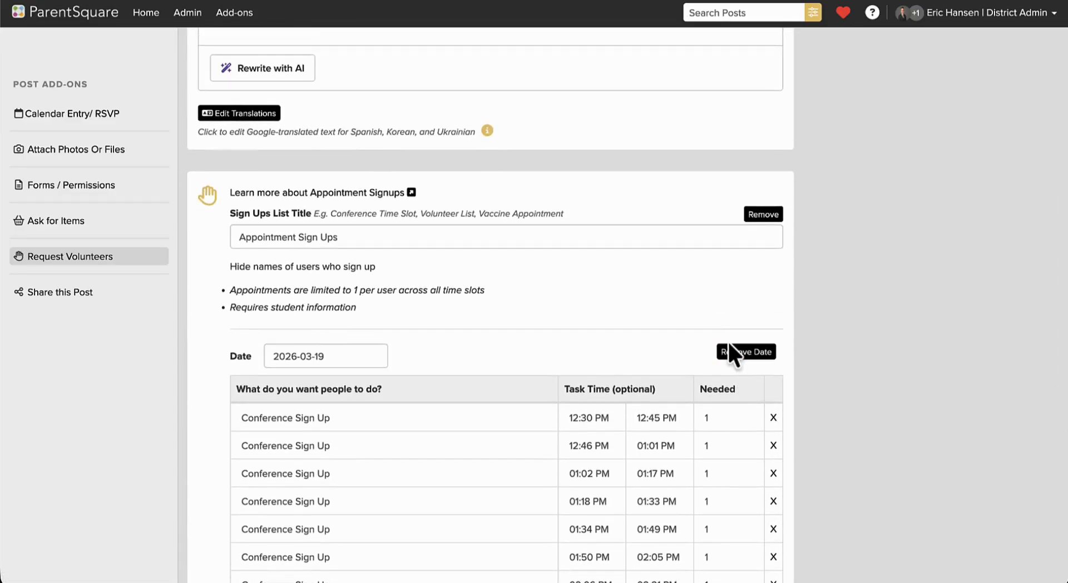
scroll(723, 340, up, 1)
scroll(715, 340, down, 1)
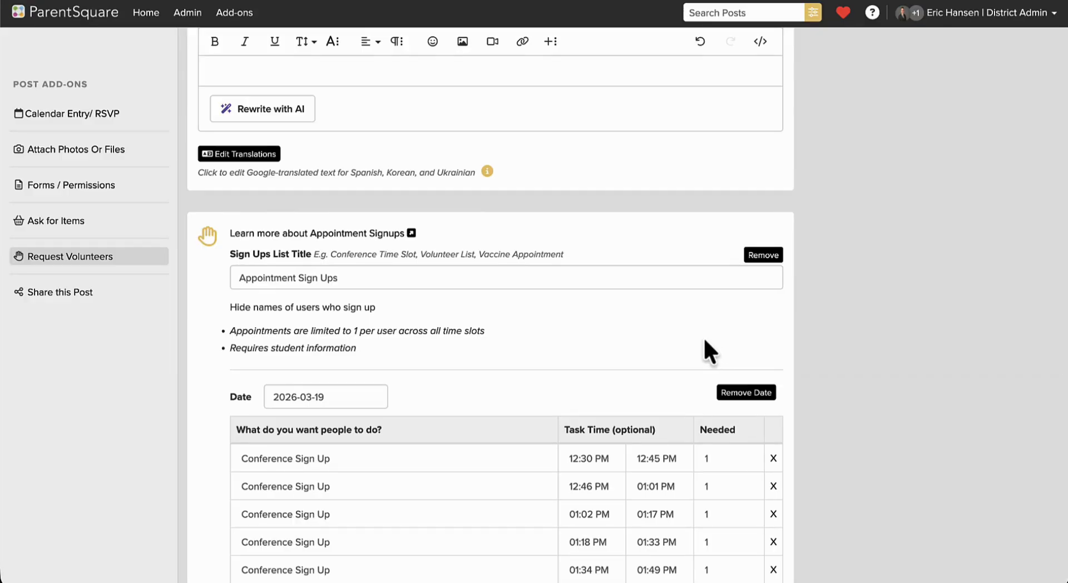
scroll(643, 329, down, 2)
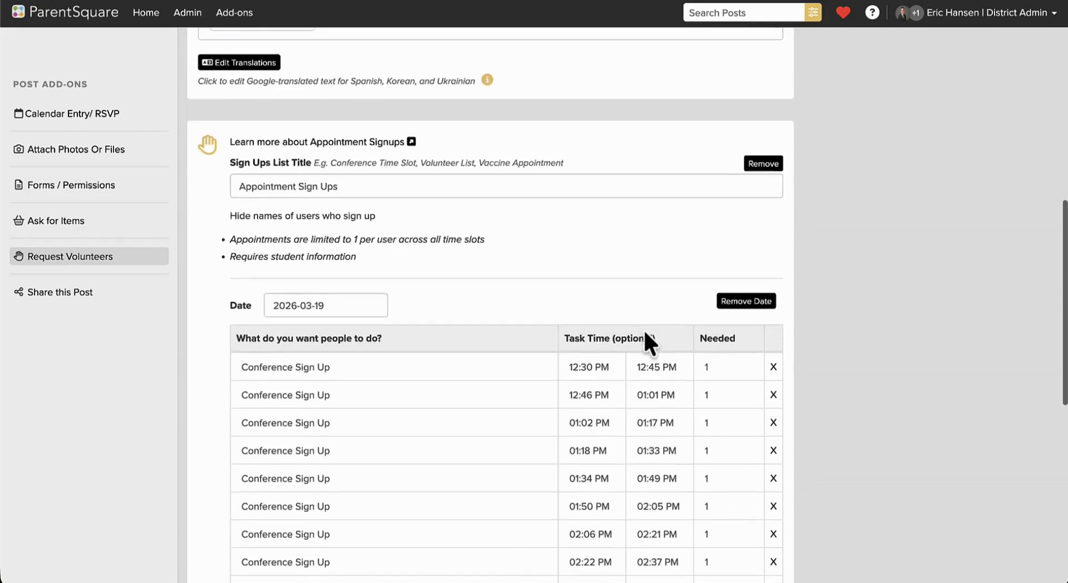
scroll(643, 329, up, 2)
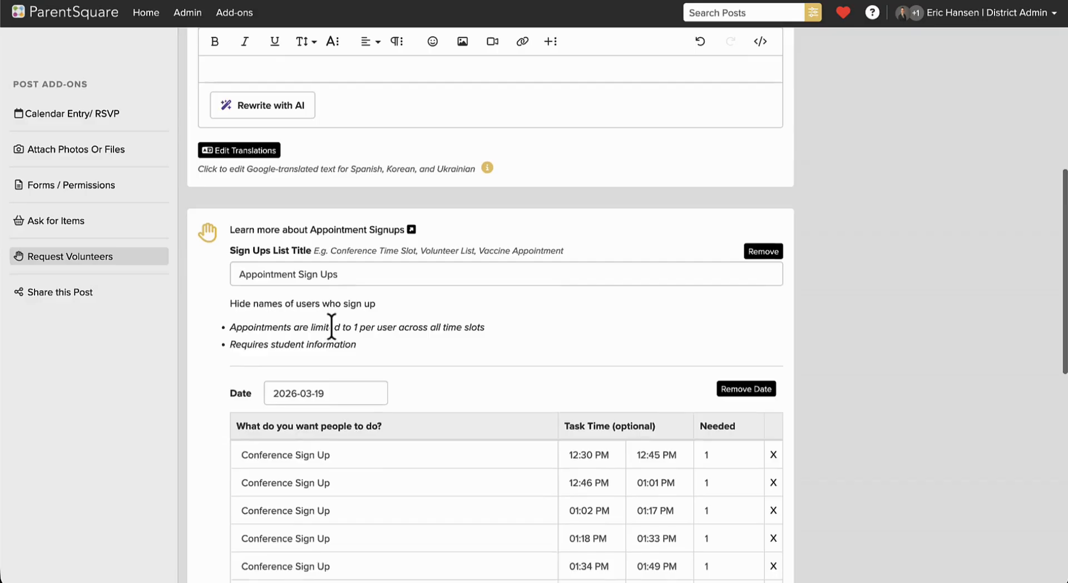
scroll(301, 326, up, 2)
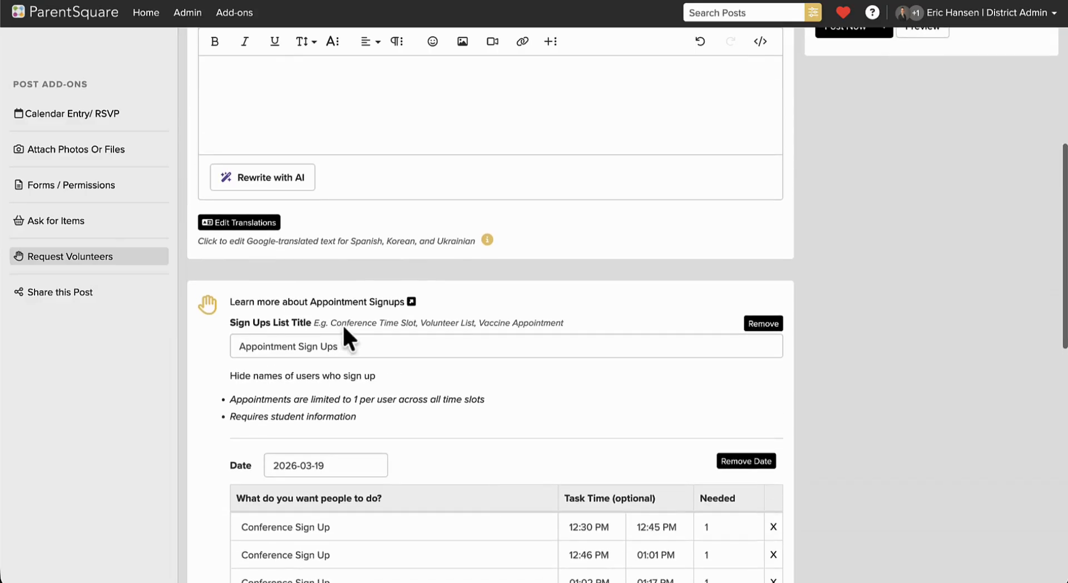
- Add a Forms / Permissions add-on and set its completion date to 2026-02-19
click(80, 186)
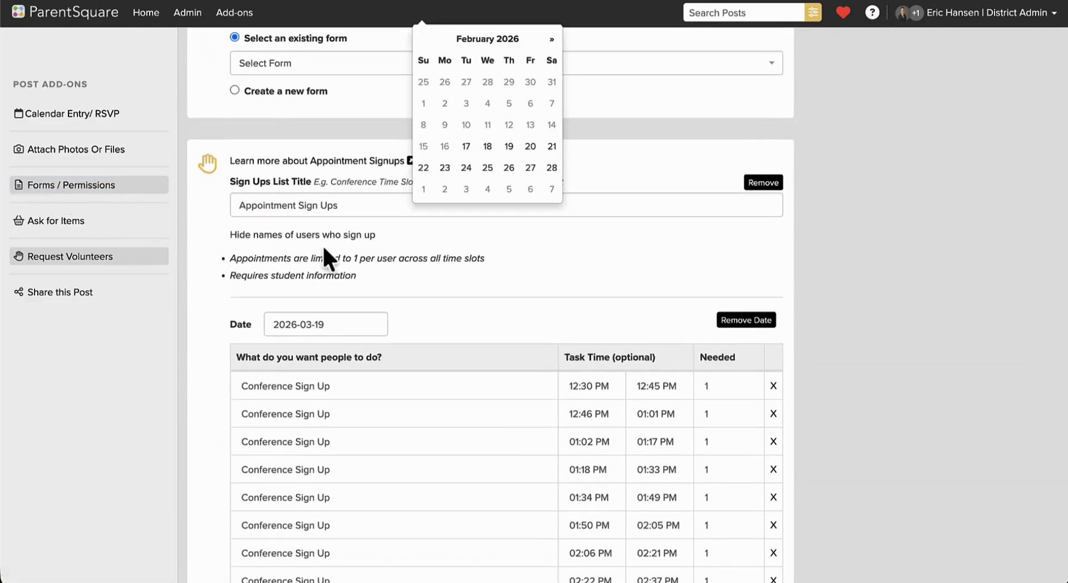
scroll(433, 258, up, 2)
click(196, 175)
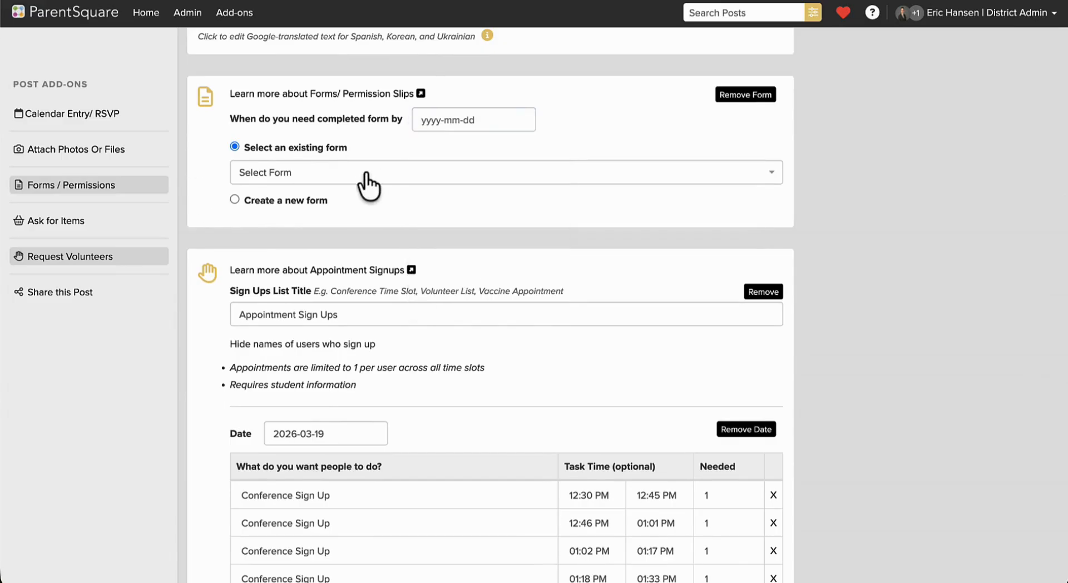
scroll(322, 185, up, 1)
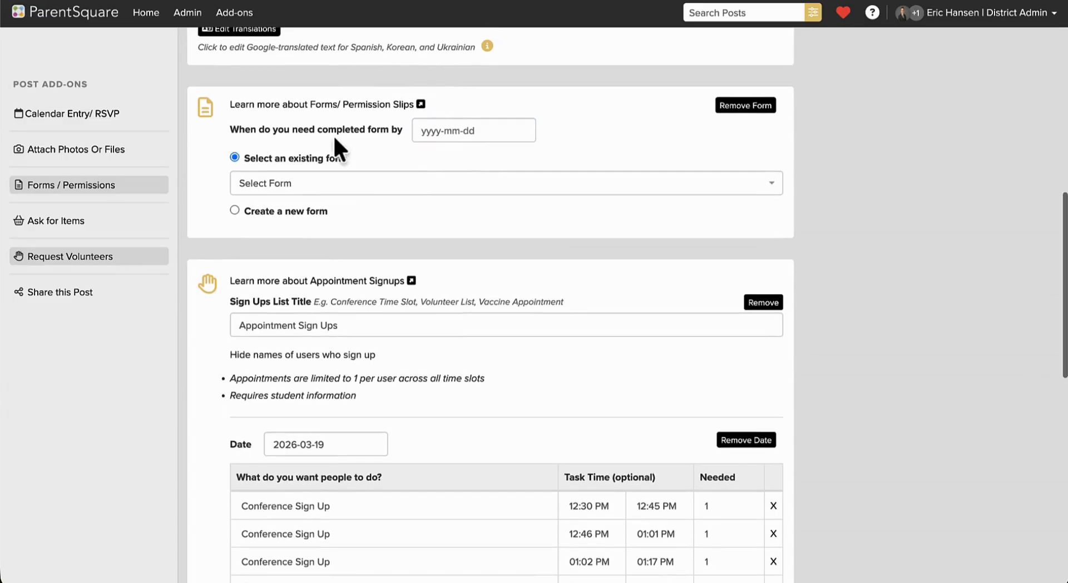
click(430, 133)
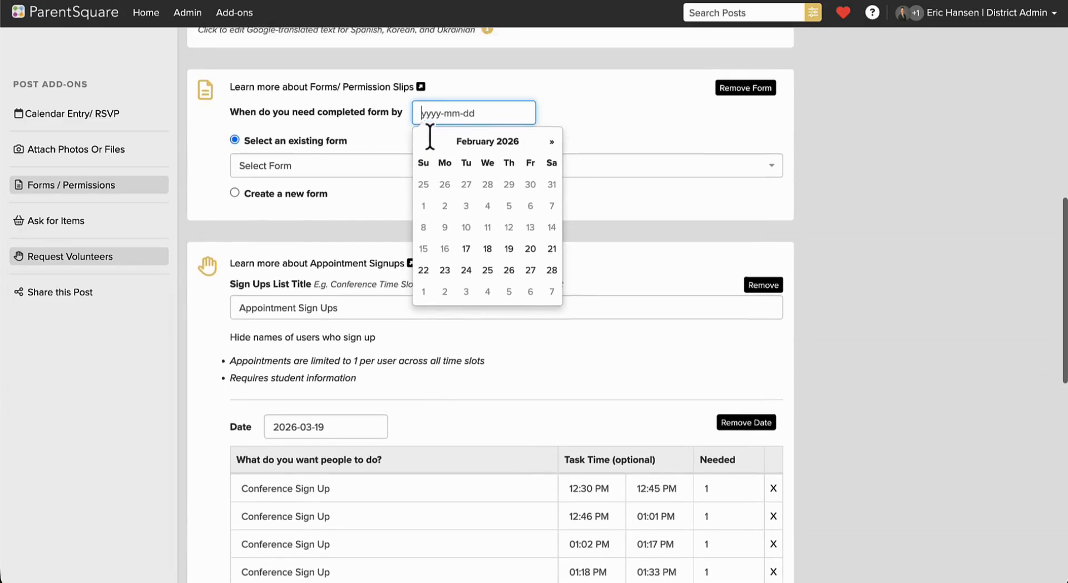
scroll(437, 144, up, 2)
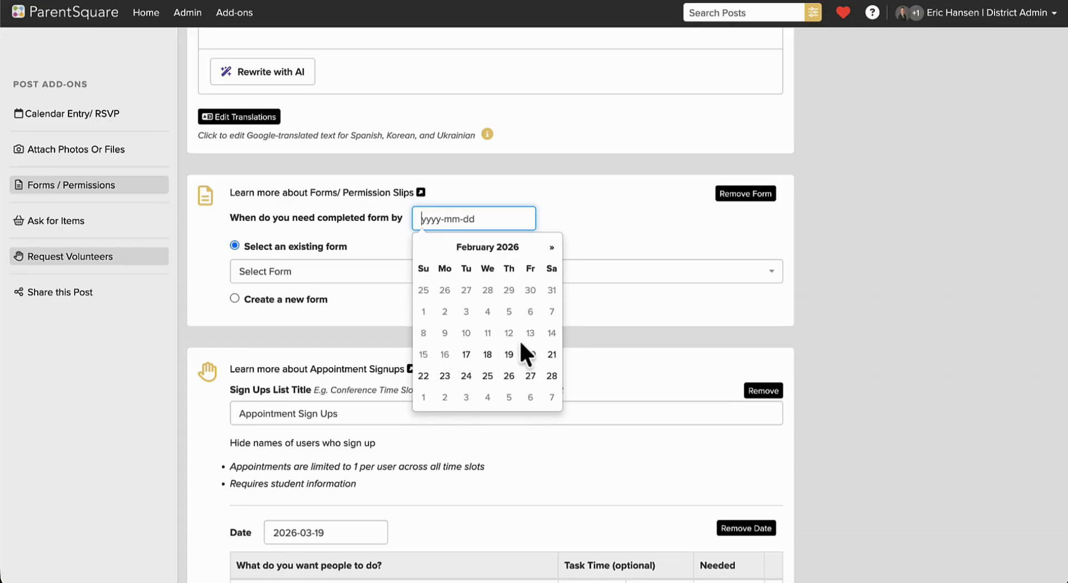
click(510, 355)
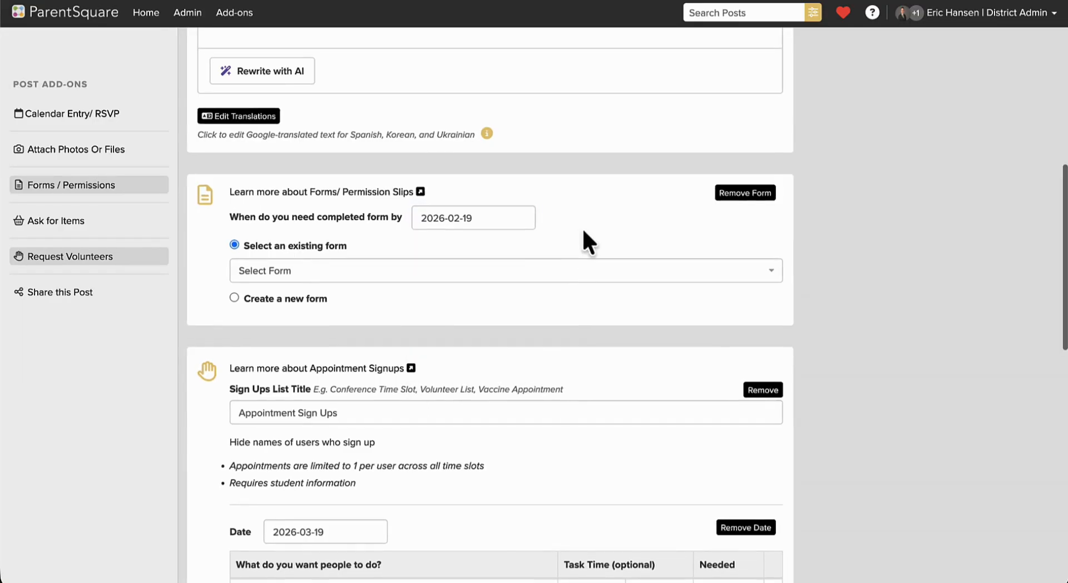
- Choose to create a new form instead of selecting an existing one
scroll(582, 231, up, 1)
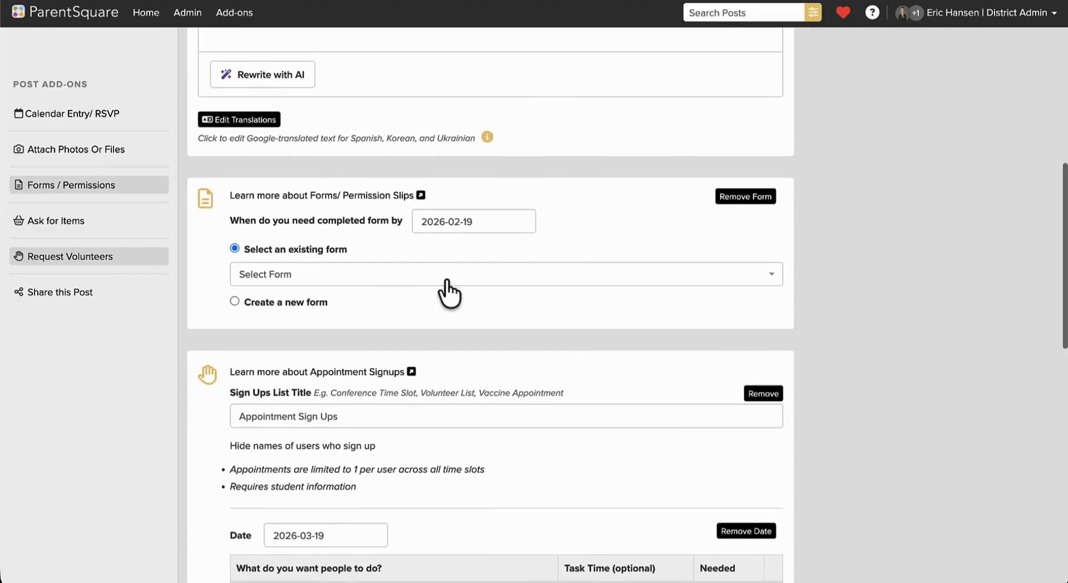
scroll(659, 280, up, 1)
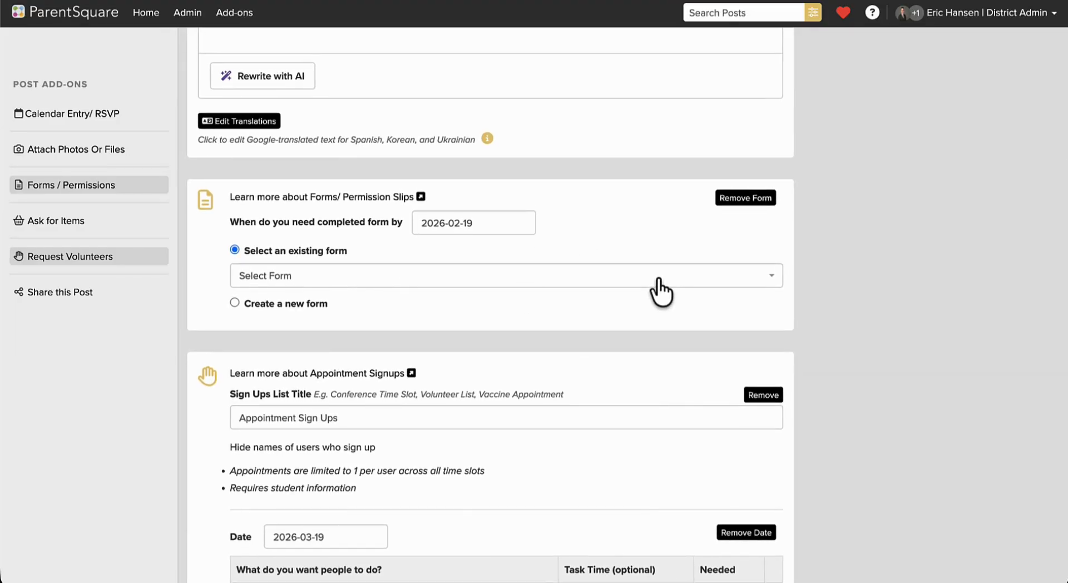
click(306, 304)
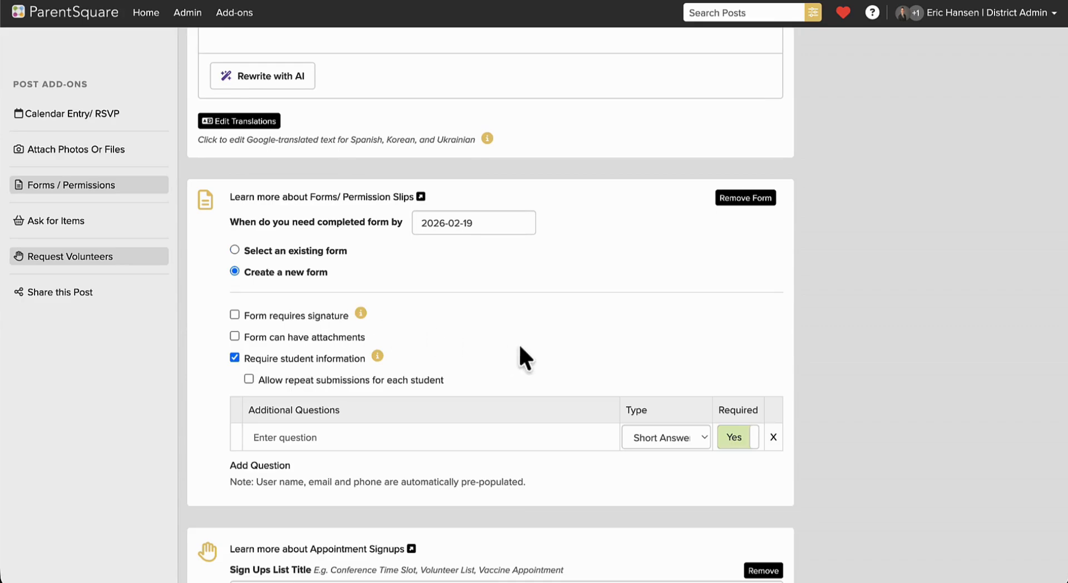
- Paste Translation Needed as the form's first additional question
scroll(484, 361, up, 1)
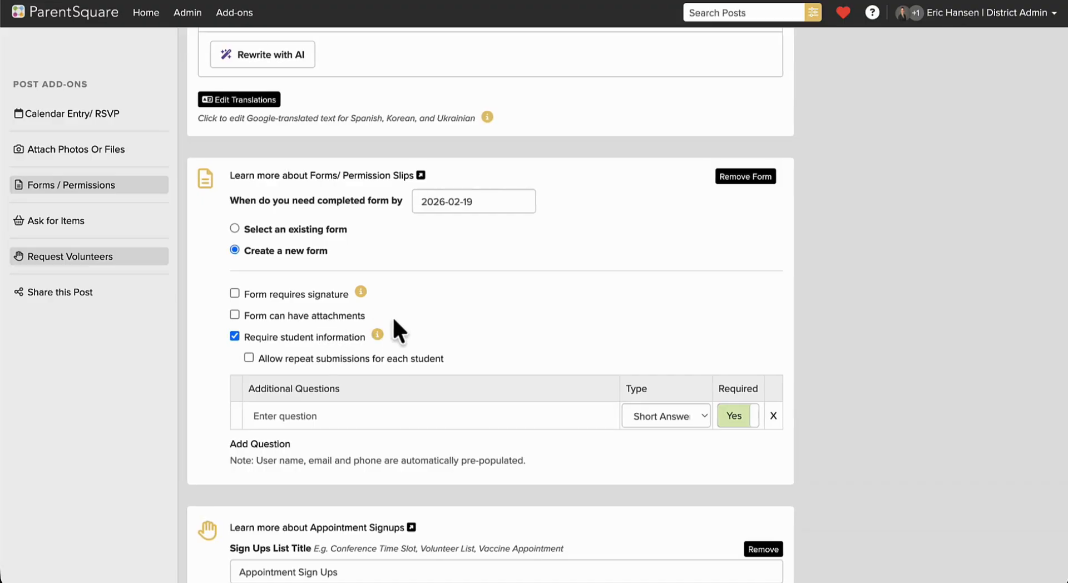
scroll(377, 319, down, 1)
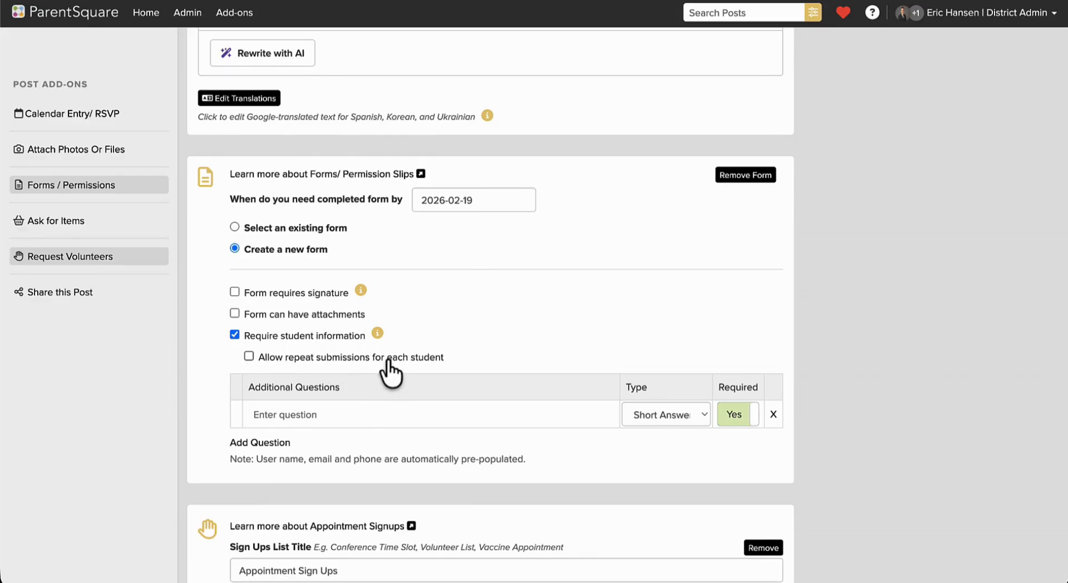
scroll(448, 375, down, 1)
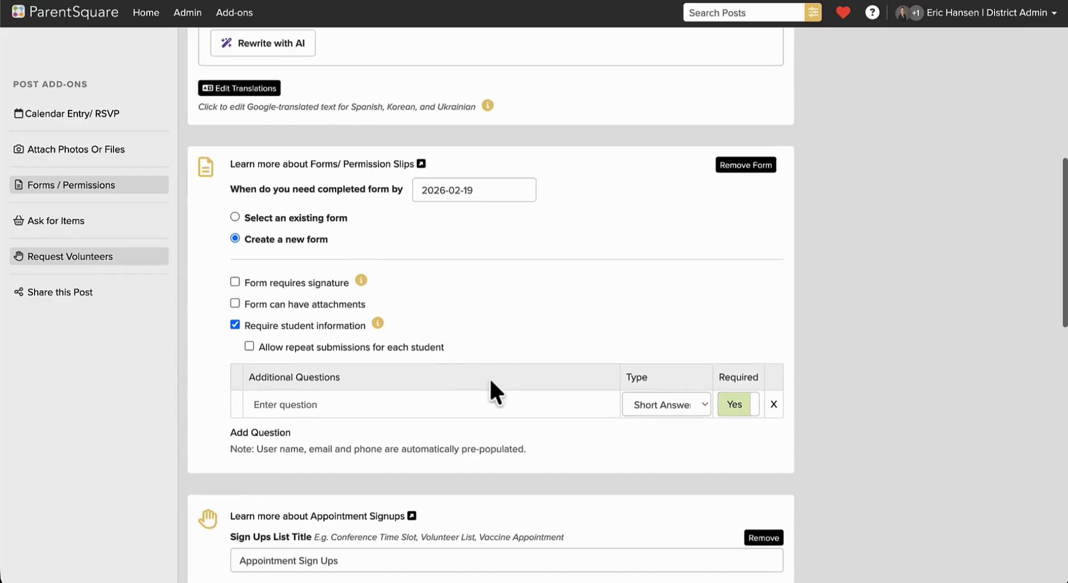
scroll(436, 389, down, 2)
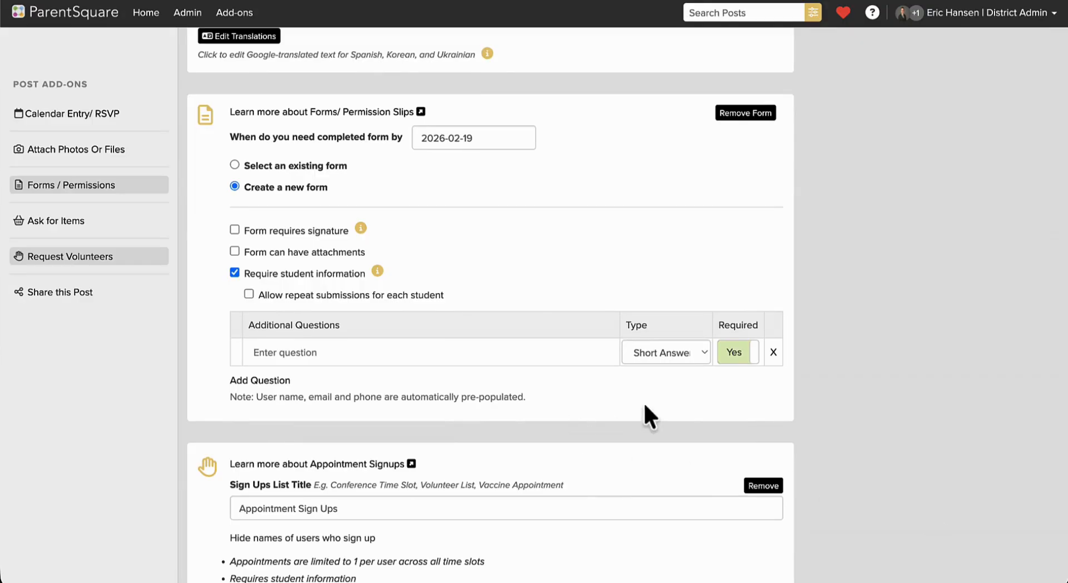
scroll(484, 358, down, 1)
click(431, 334)
text(Translation Needed)
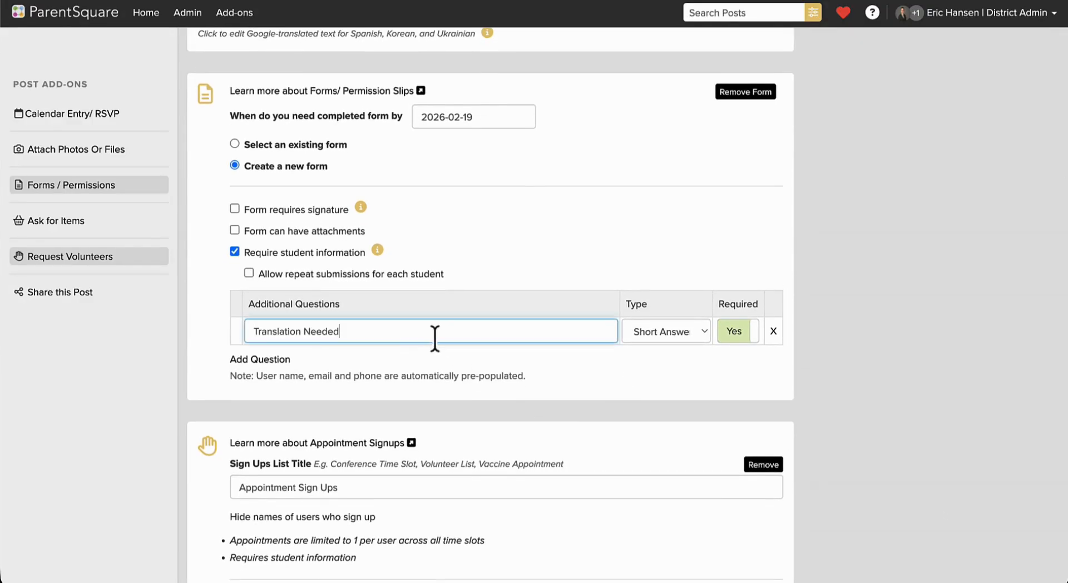
- Make Translation Needed a Select One question with the choices Yes and No
click(678, 333)
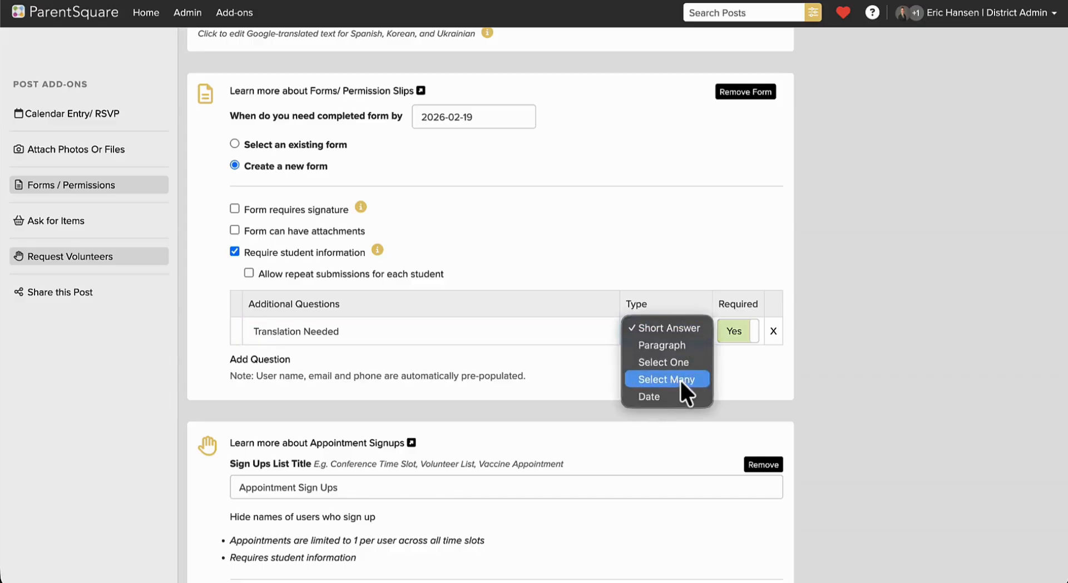
click(681, 362)
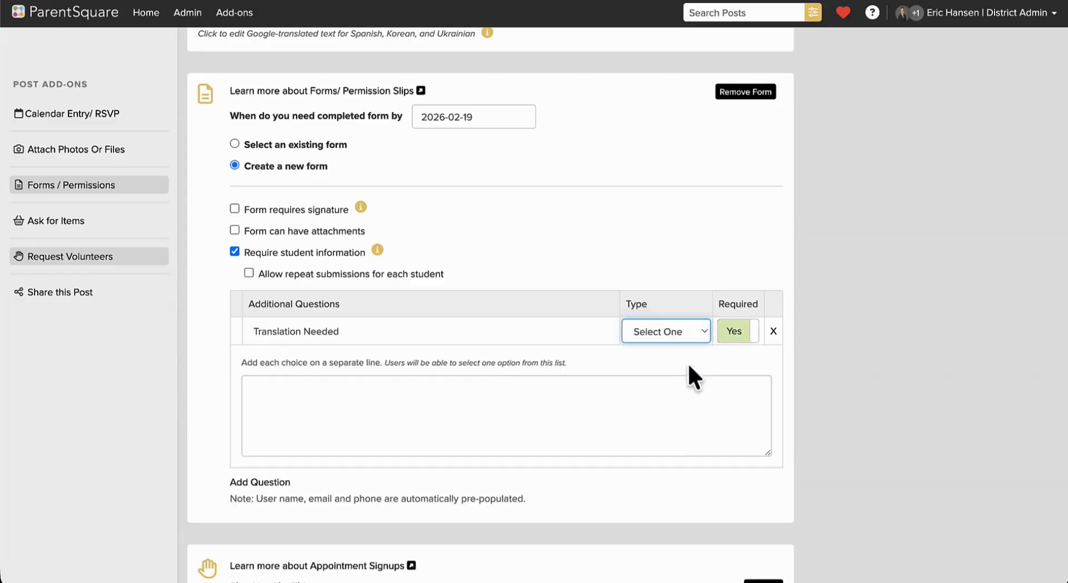
click(301, 386)
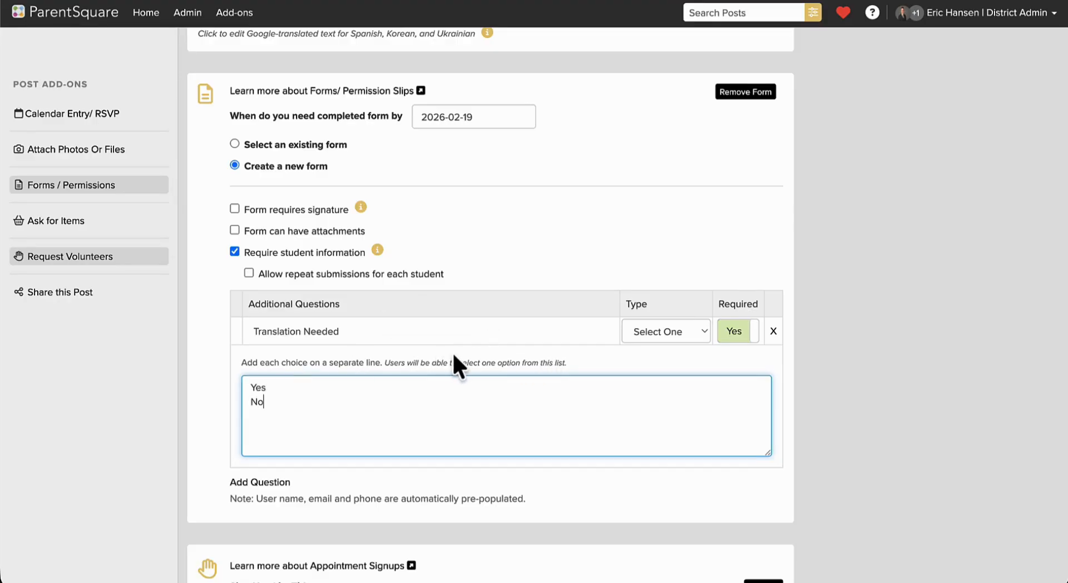
- Make the Translation Needed question optional and add another question row
click(738, 332)
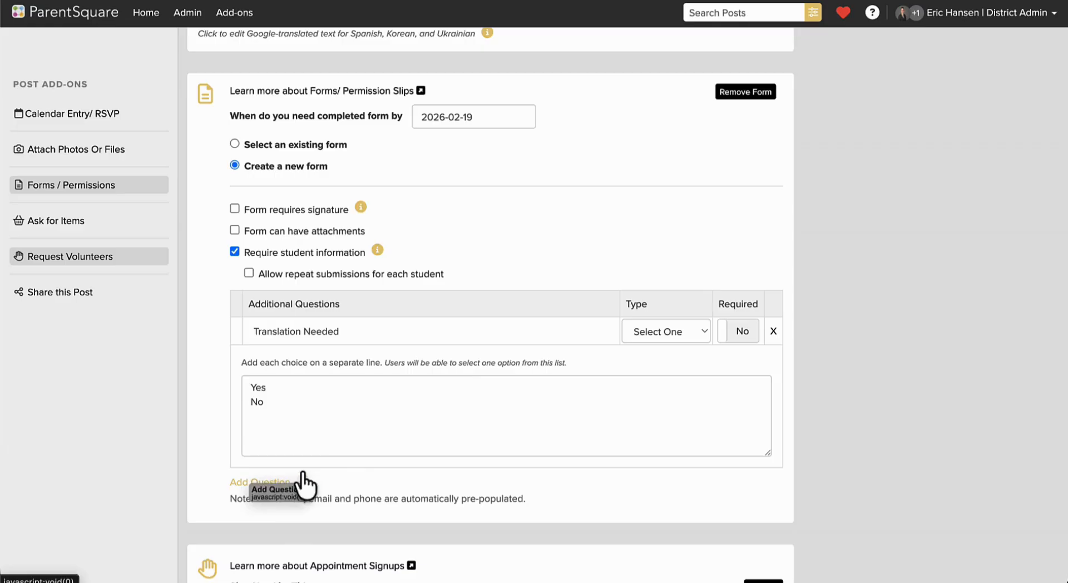
click(283, 483)
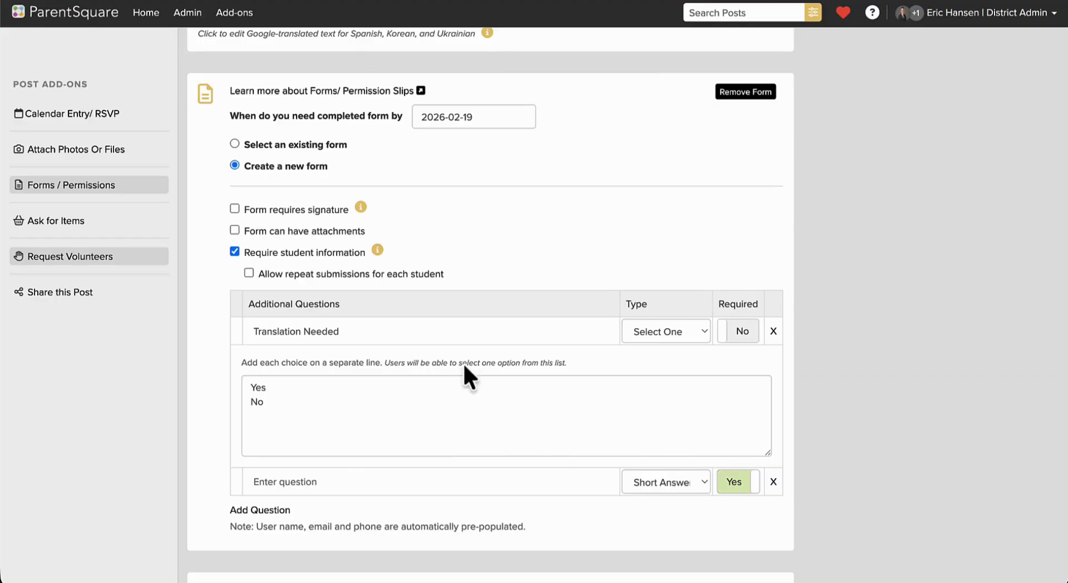
- Try renaming the first question to Conference Format, then undo the rename
scroll(342, 320, down, 1)
triple_click(344, 327)
text(Conference Format)
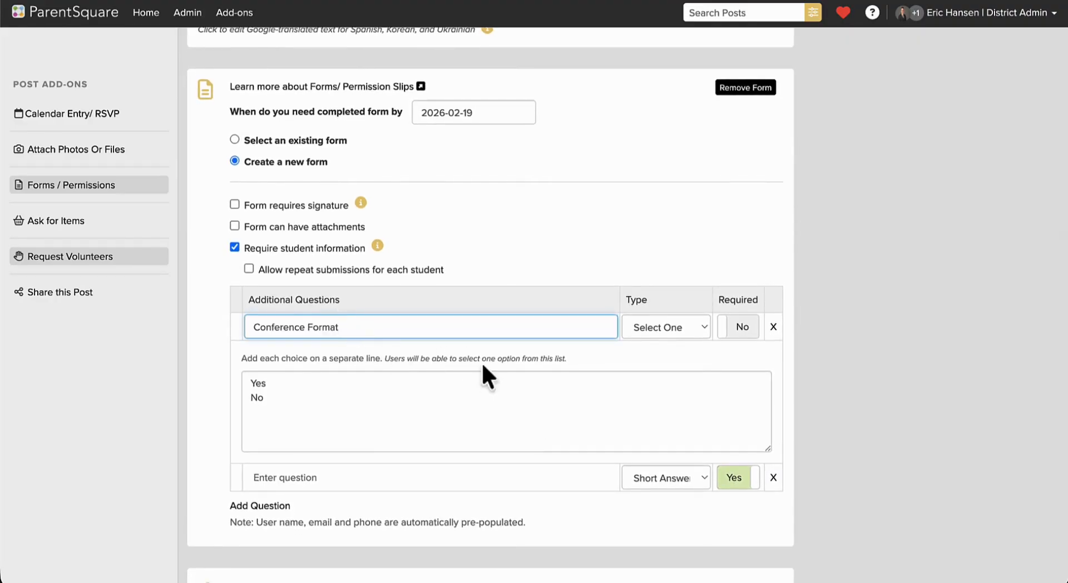
click(695, 330)
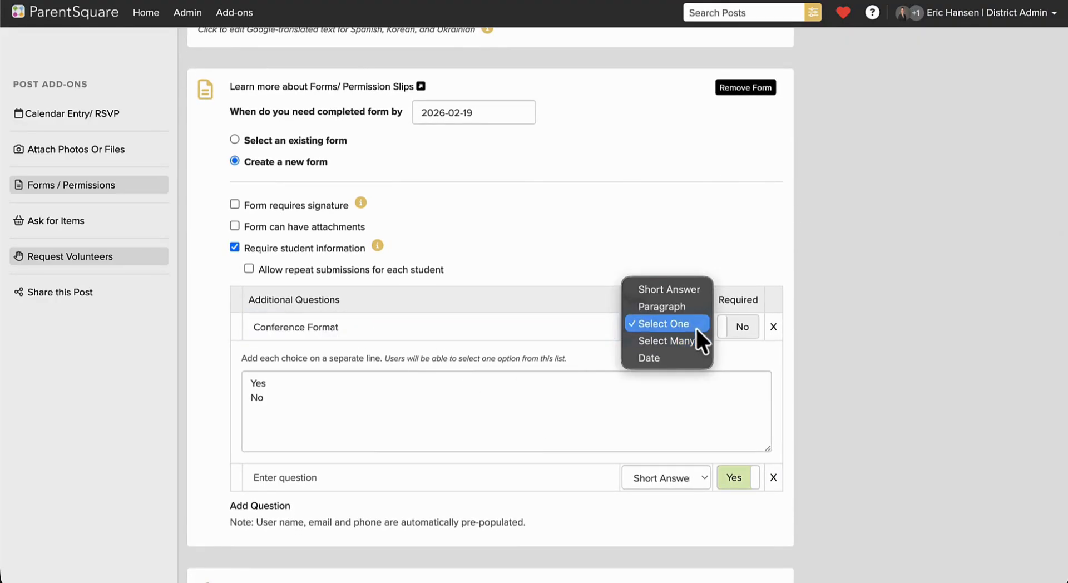
click(694, 327)
scroll(472, 364, down, 3)
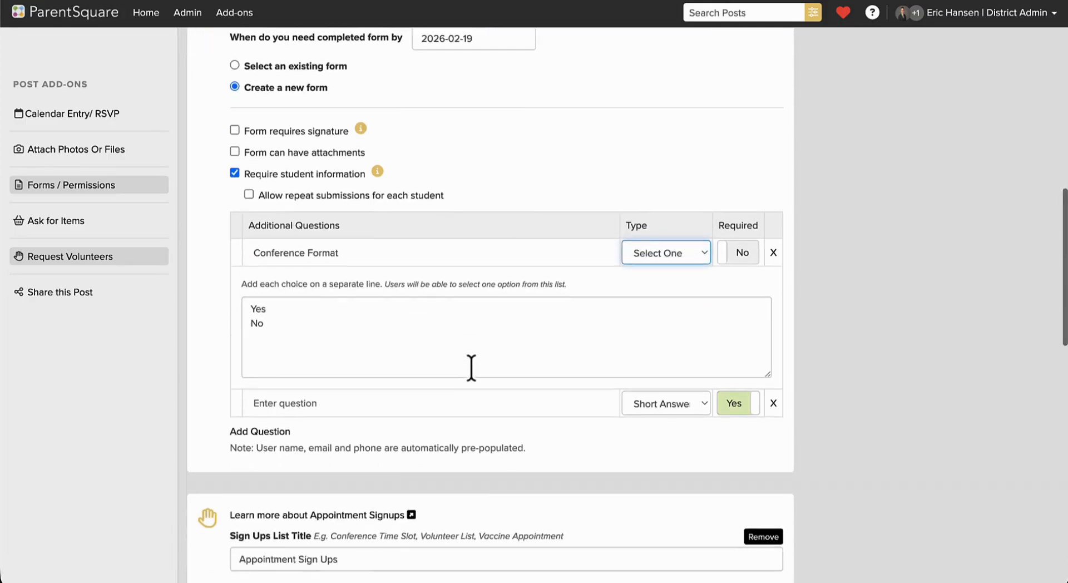
scroll(369, 354, up, 2)
key(ctrl+z)
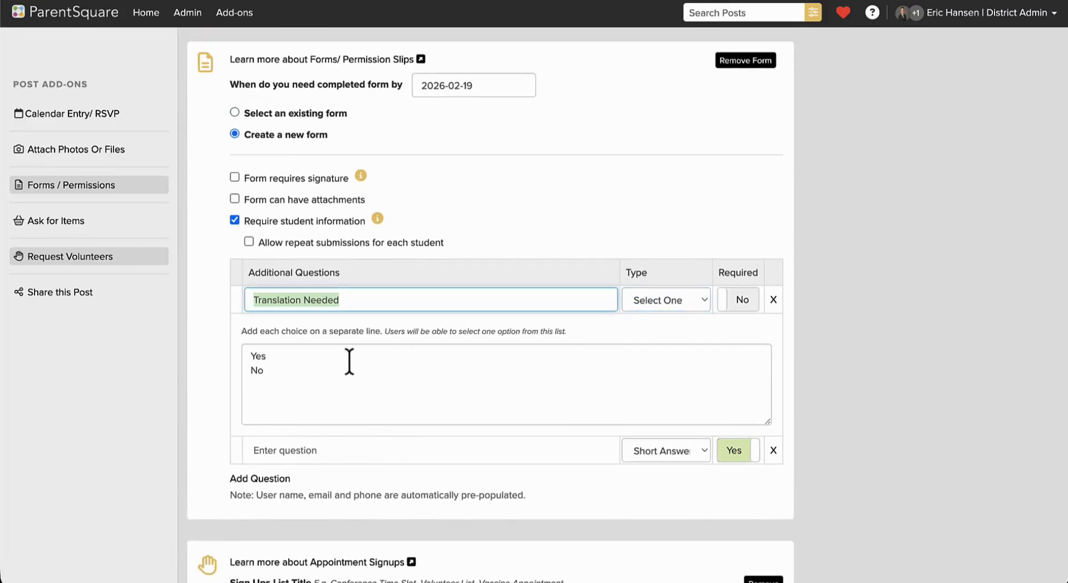
- Add an extra question row and remove the surplus empty row
click(198, 341)
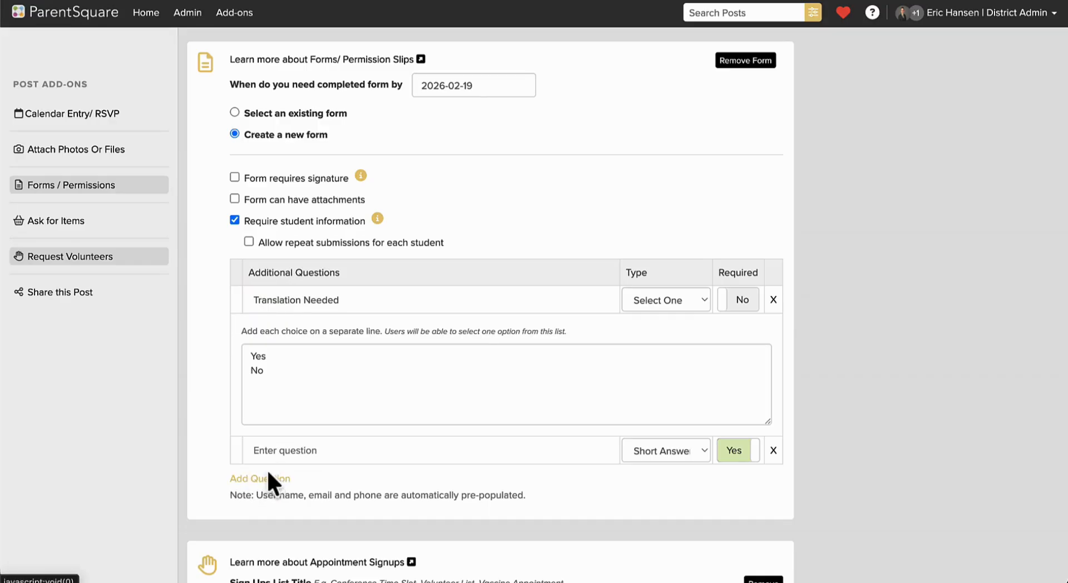
click(269, 477)
click(323, 448)
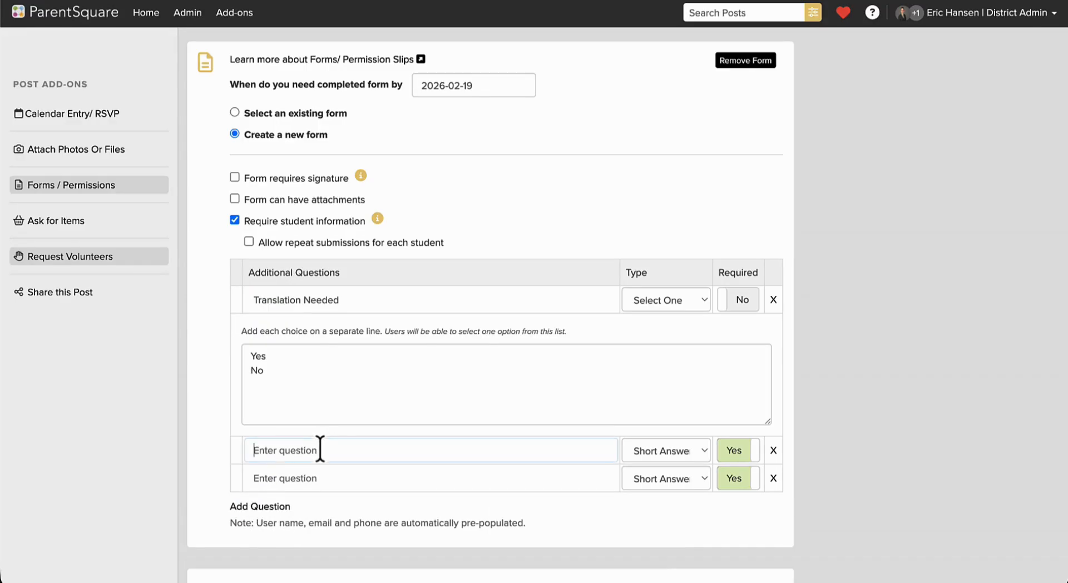
click(776, 485)
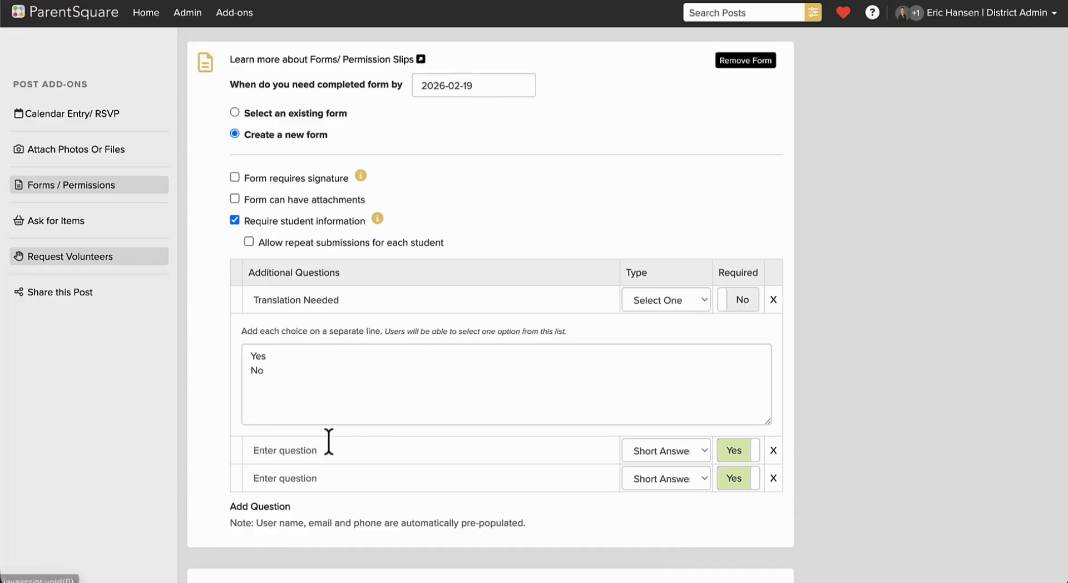
click(773, 478)
- Name the new question Conference Format and make it a Select One question
click(291, 450)
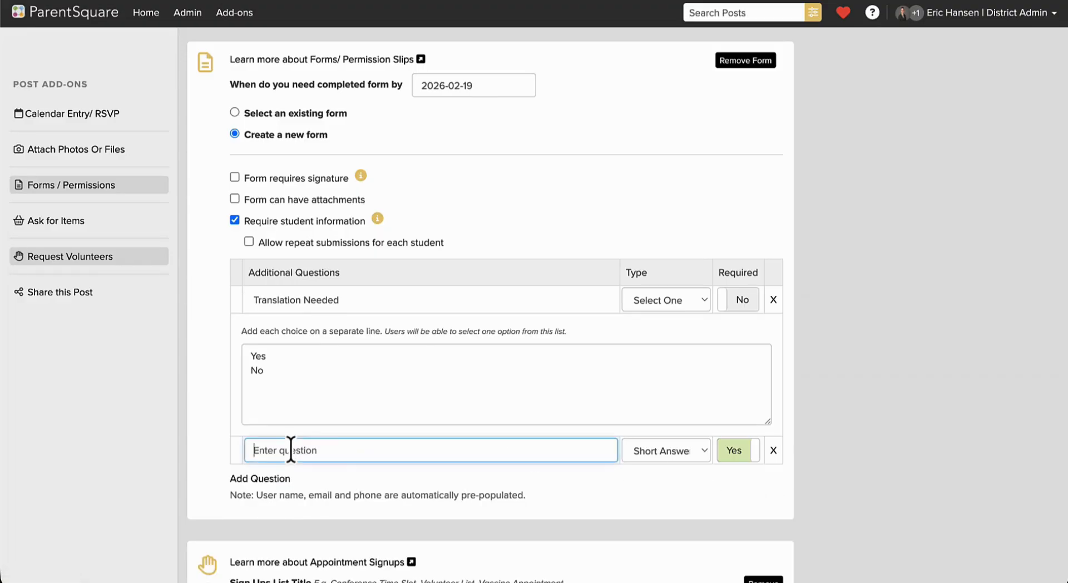
text(Conference Format)
click(701, 460)
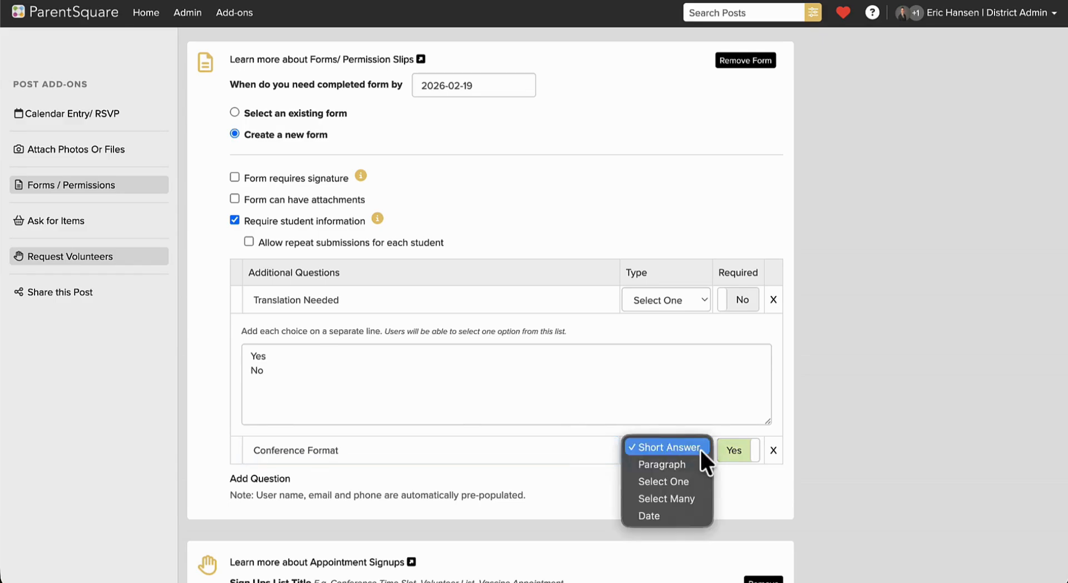
click(670, 482)
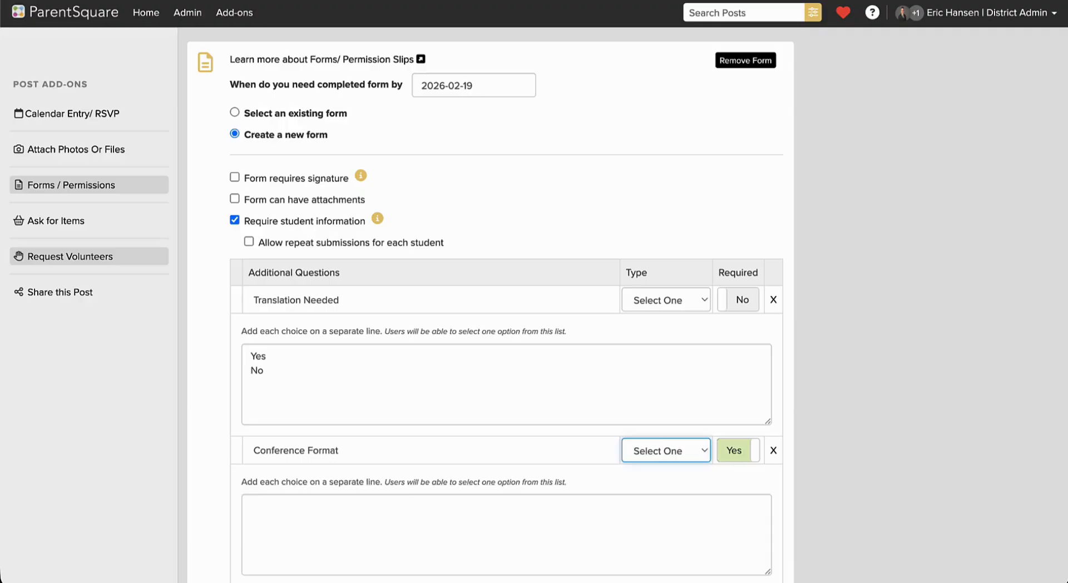
- Enter the choices In-Person and Virtual for the Conference Format question
click(422, 525)
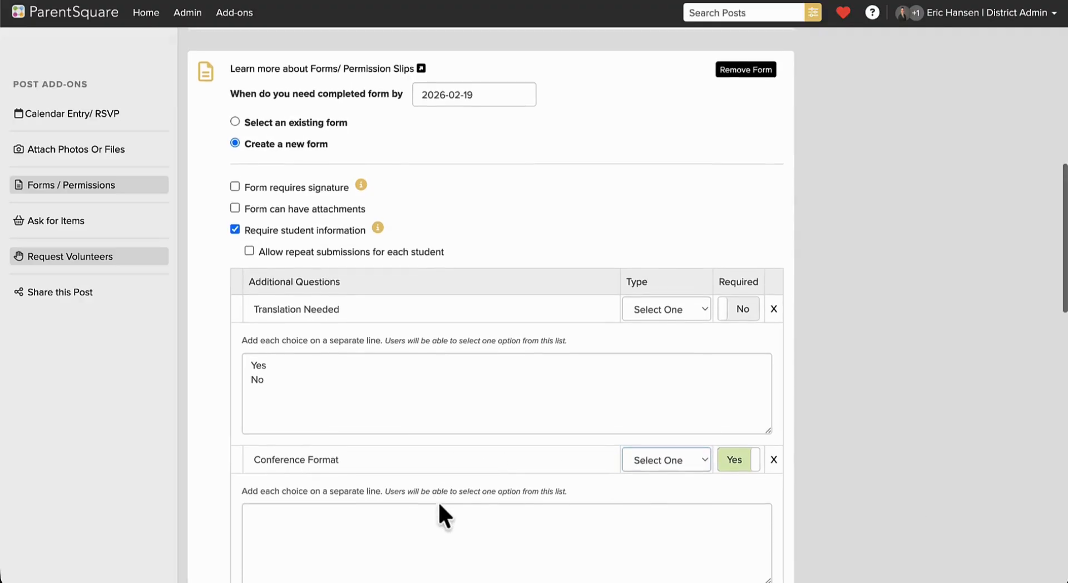
click(460, 505)
text(In-Person Virtual)
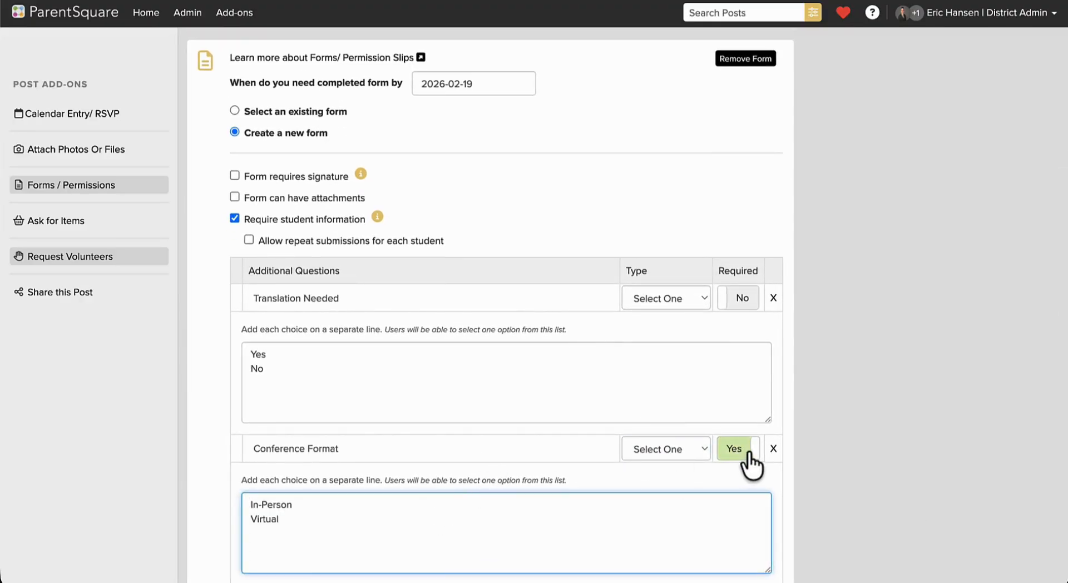
scroll(748, 456, down, 1)
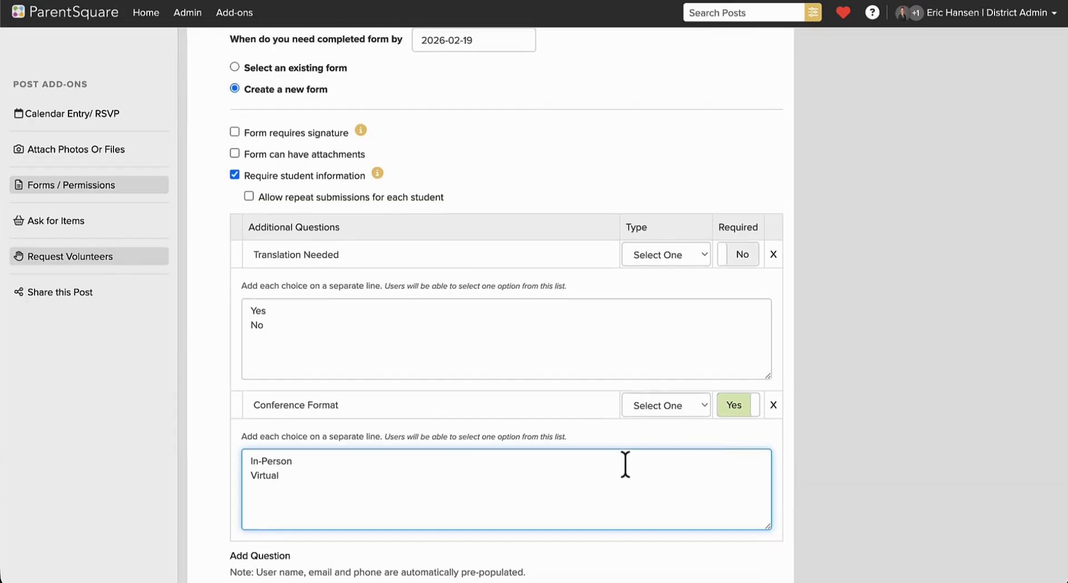
scroll(623, 461, down, 3)
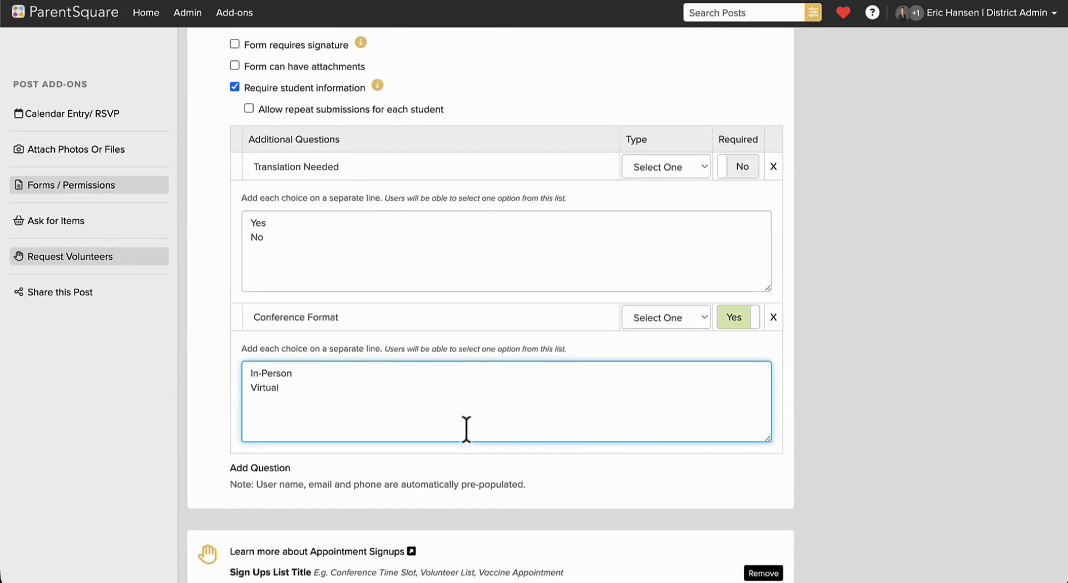
key(Tab)
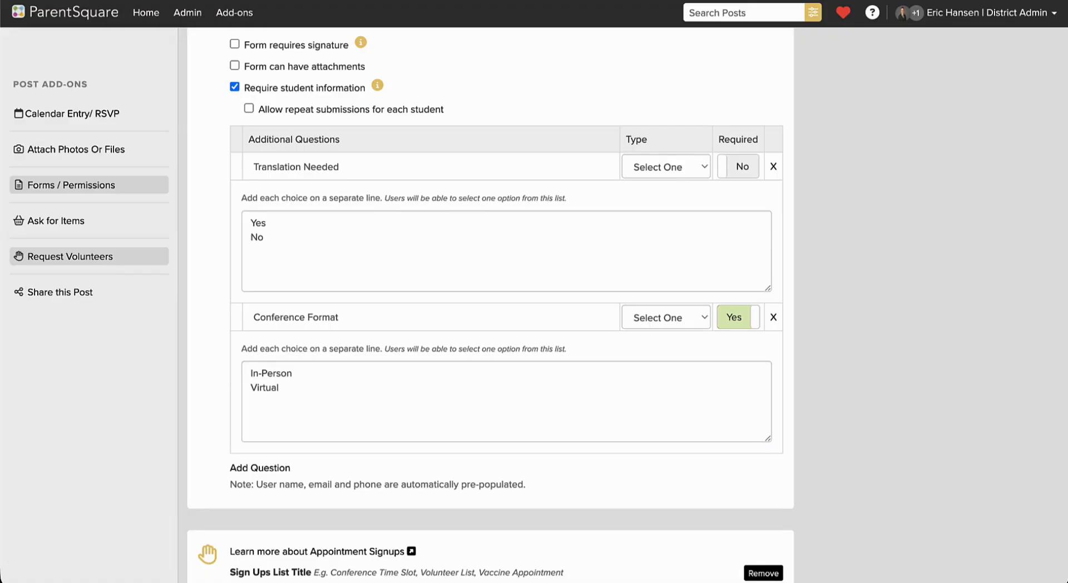
- Add an optional short-answer question: If Virtual, please provide the email(s) to share the virtual link
click(375, 412)
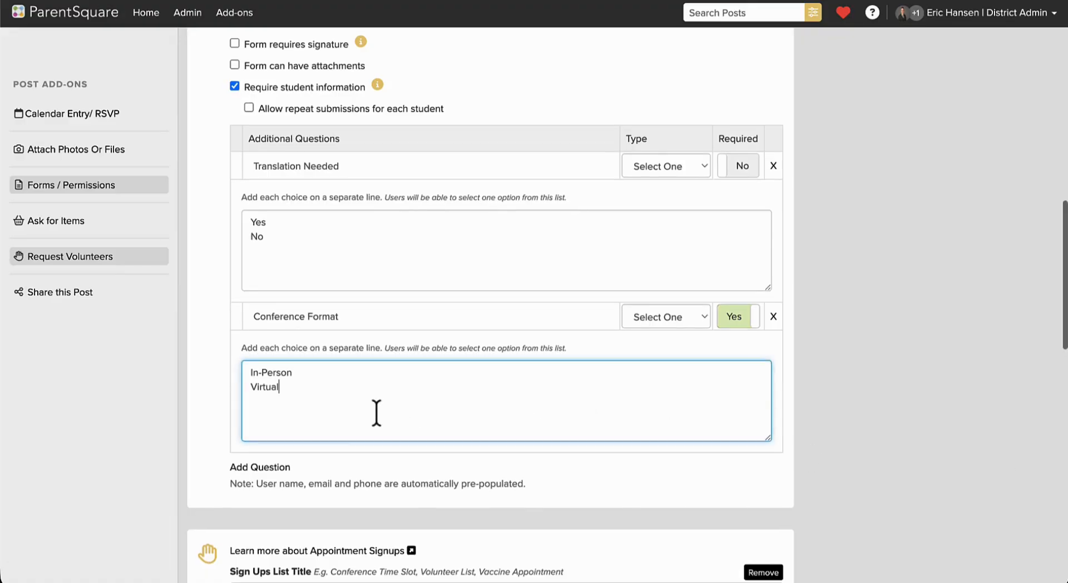
click(282, 469)
click(305, 467)
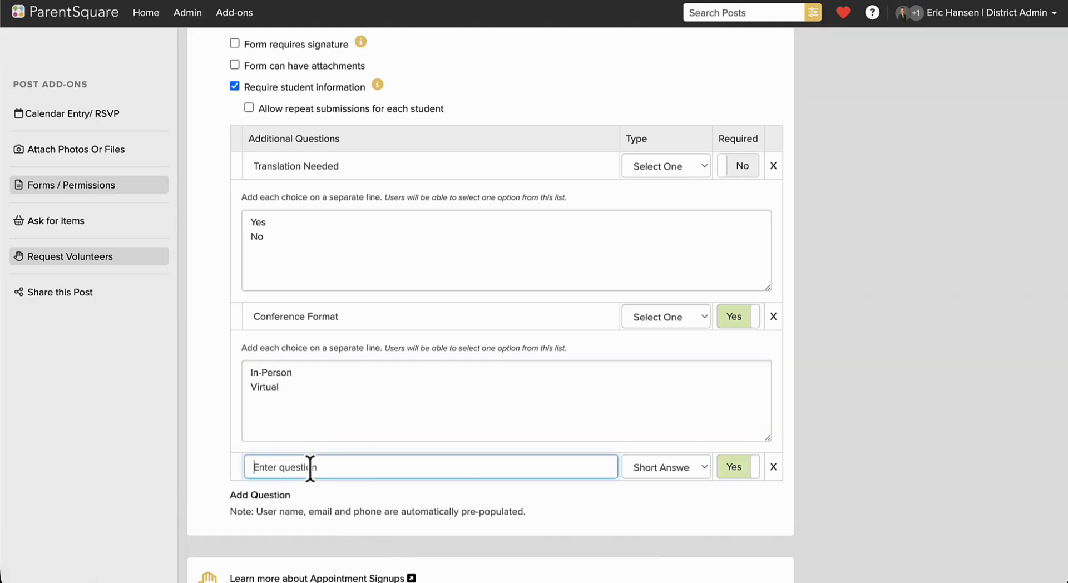
text(Note: User name, email and phone are automatically pre-populated.)
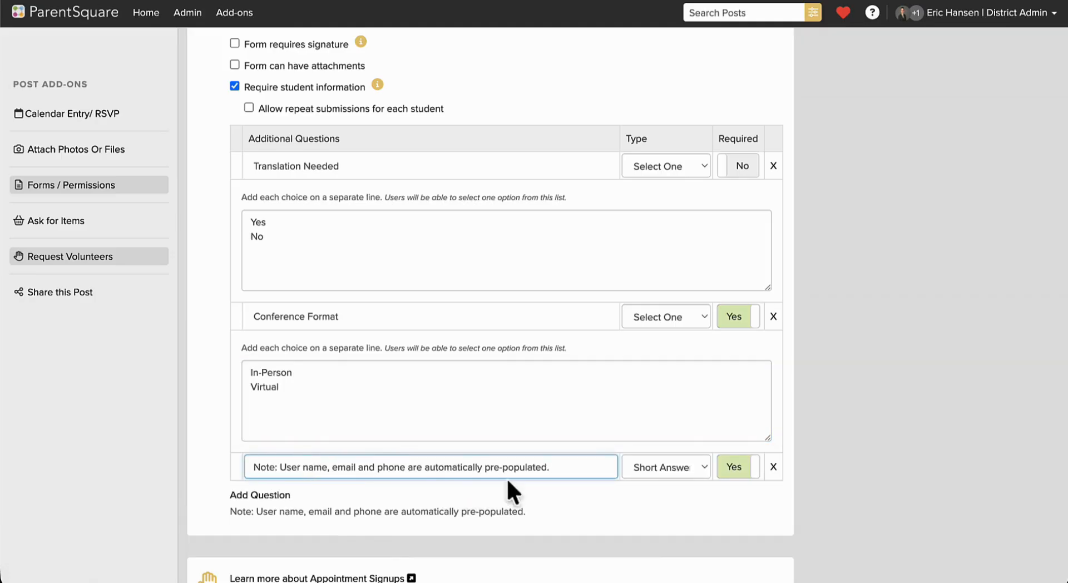
key(super+z)
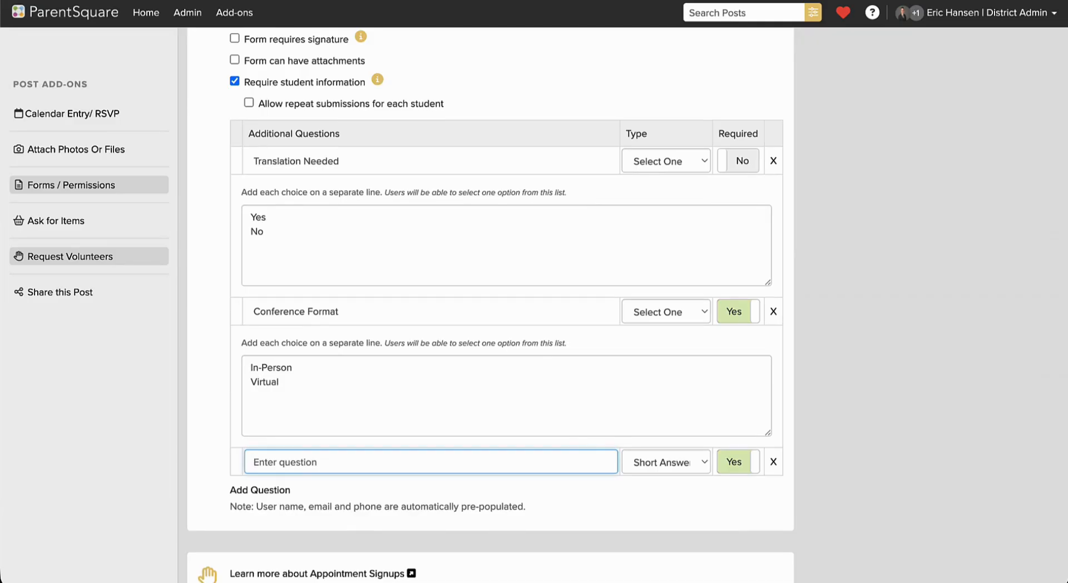
key(super+Tab)
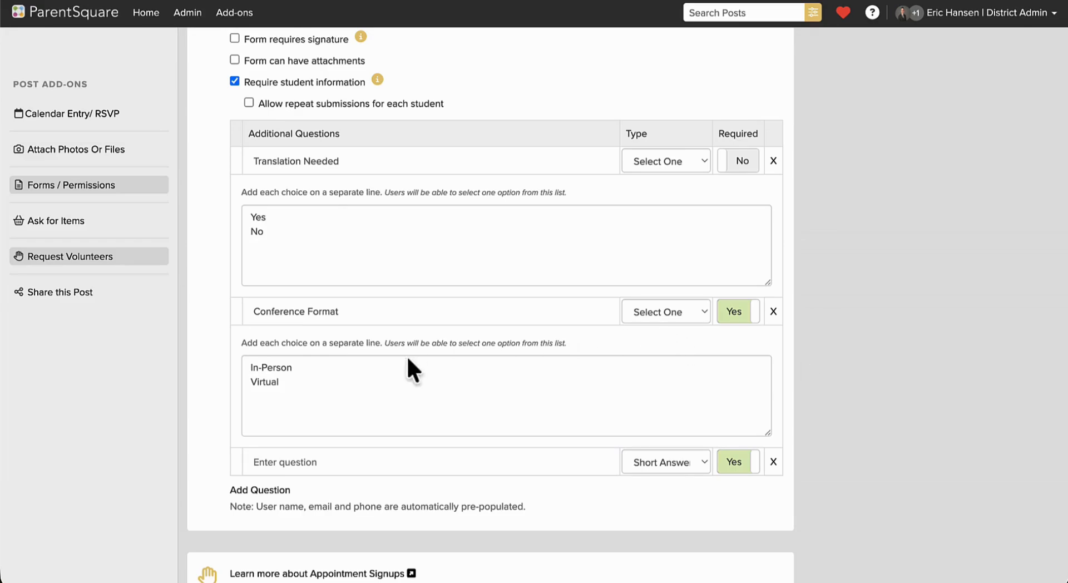
click(279, 463)
text(If Virtual, please provide the email(s) to share the virtual link)
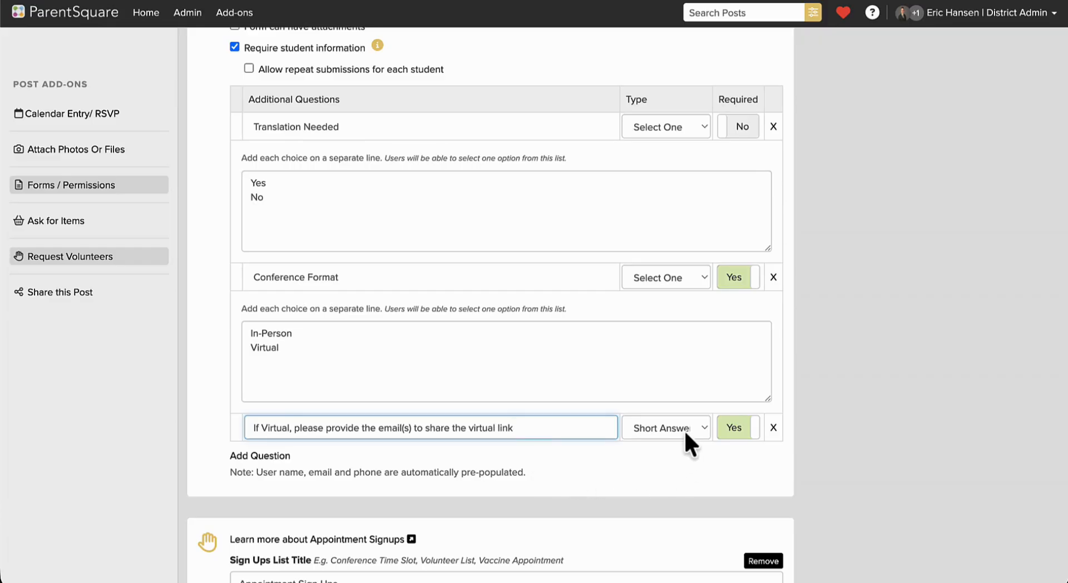
click(735, 429)
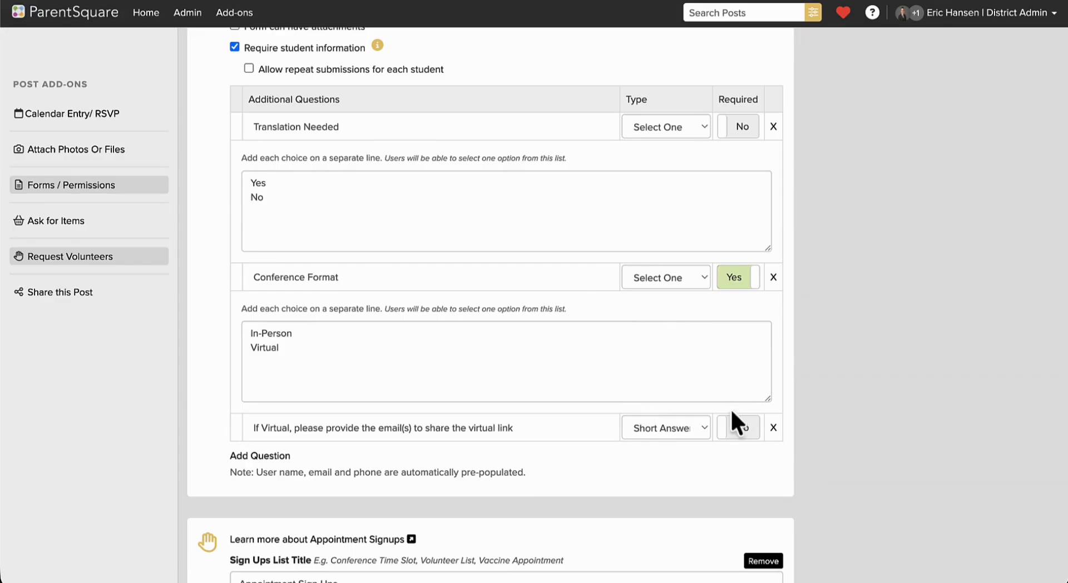
- Scroll through the form and sign-up slots, then open the post preview
scroll(630, 446, up, 5)
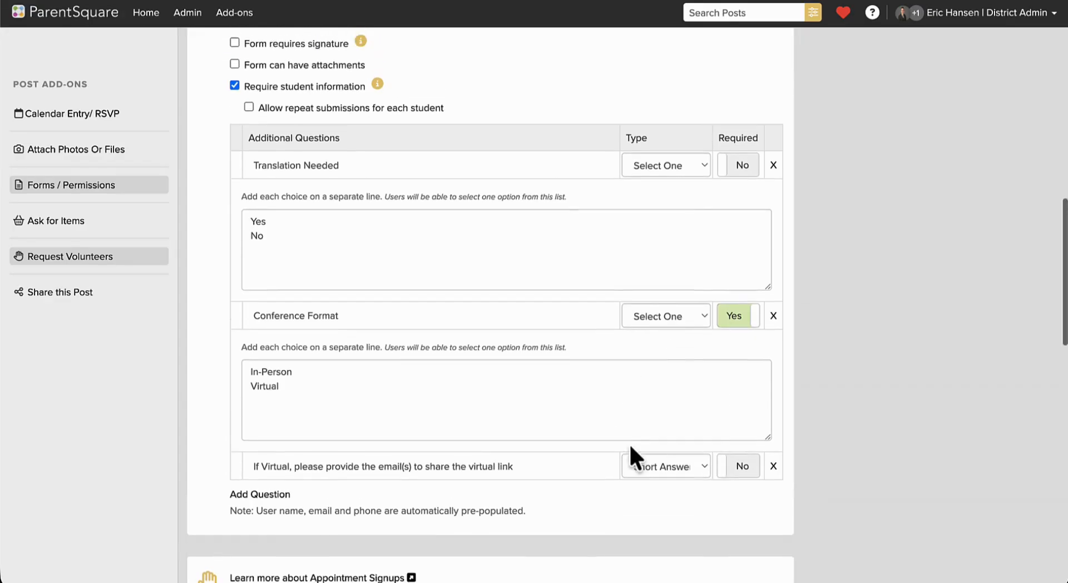
scroll(629, 443, down, 5)
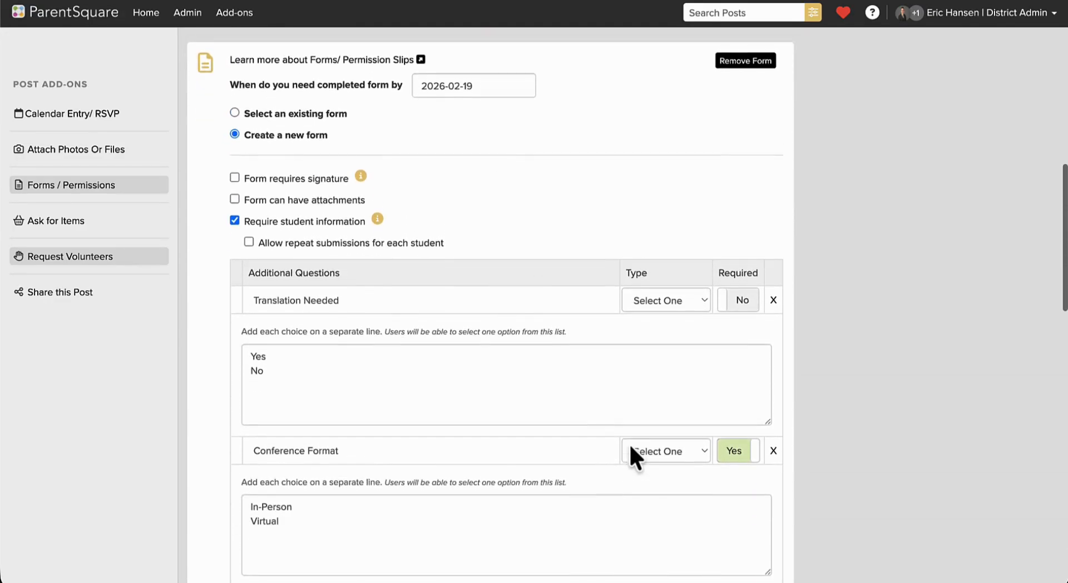
scroll(601, 443, down, 4)
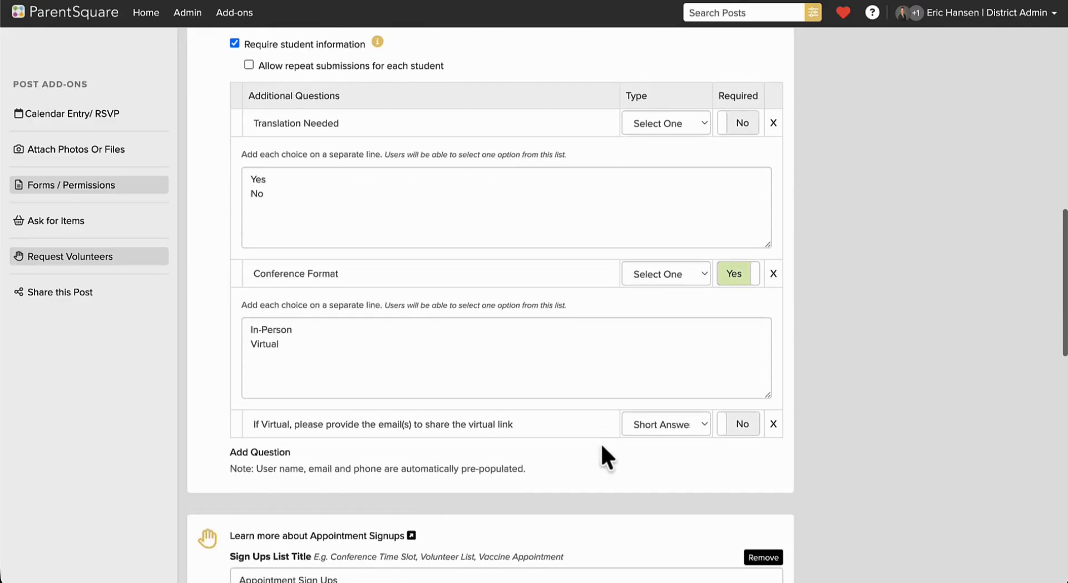
scroll(612, 448, down, 10)
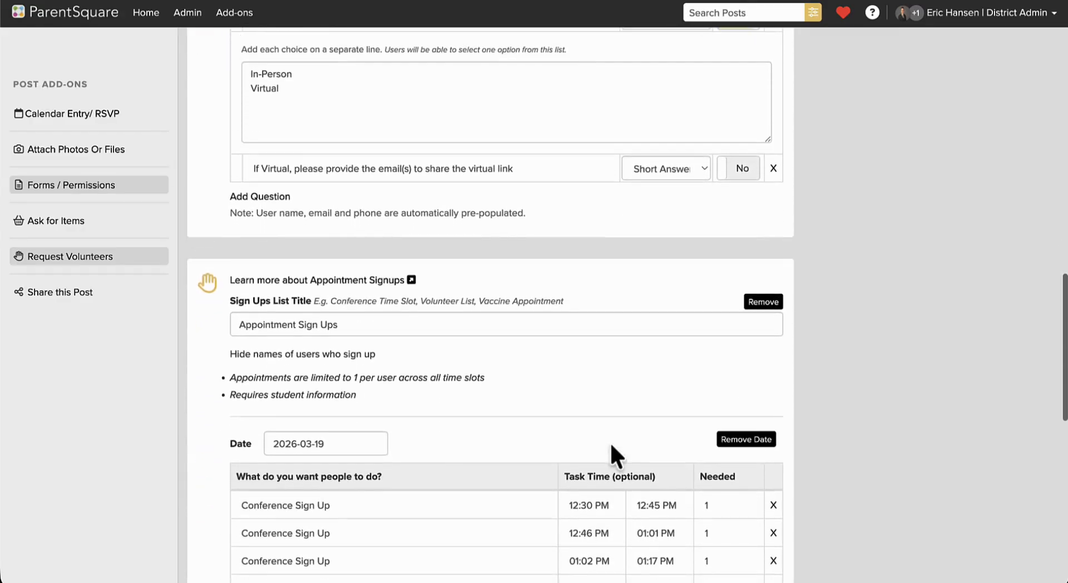
scroll(610, 445, down, 2)
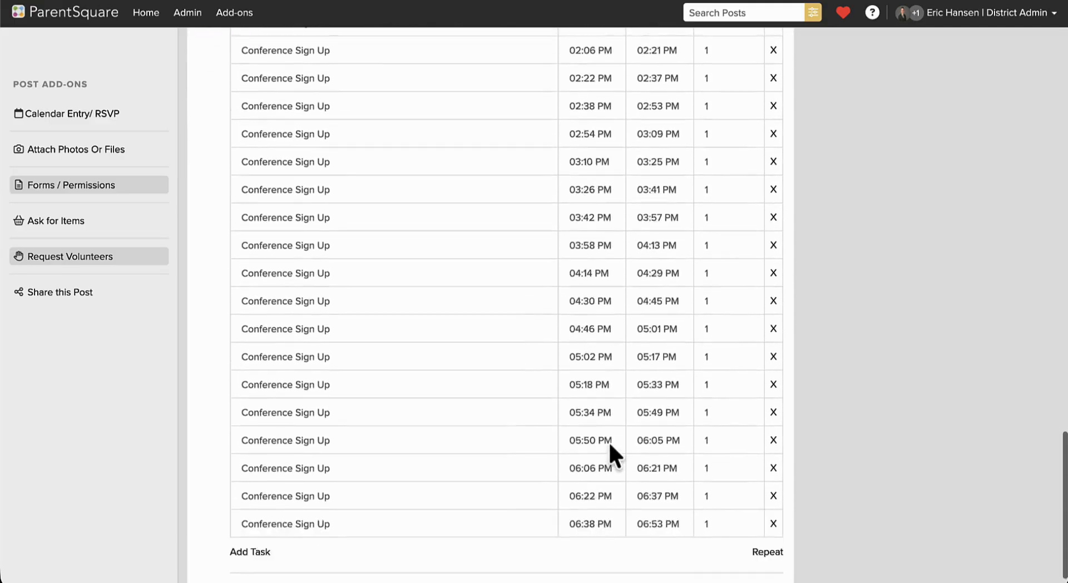
scroll(611, 451, up, 20)
scroll(610, 445, up, 3)
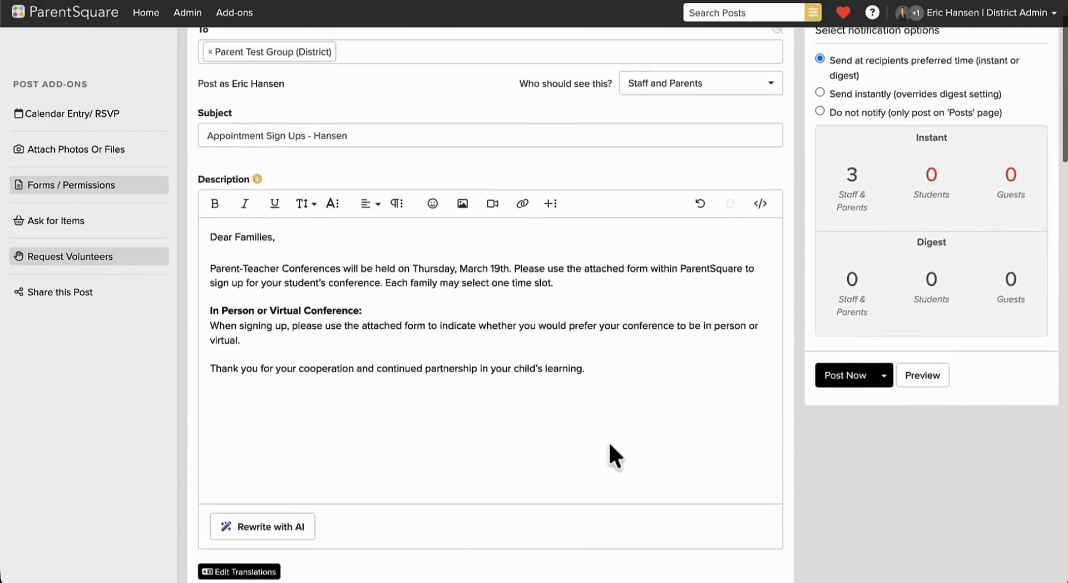
click(919, 438)
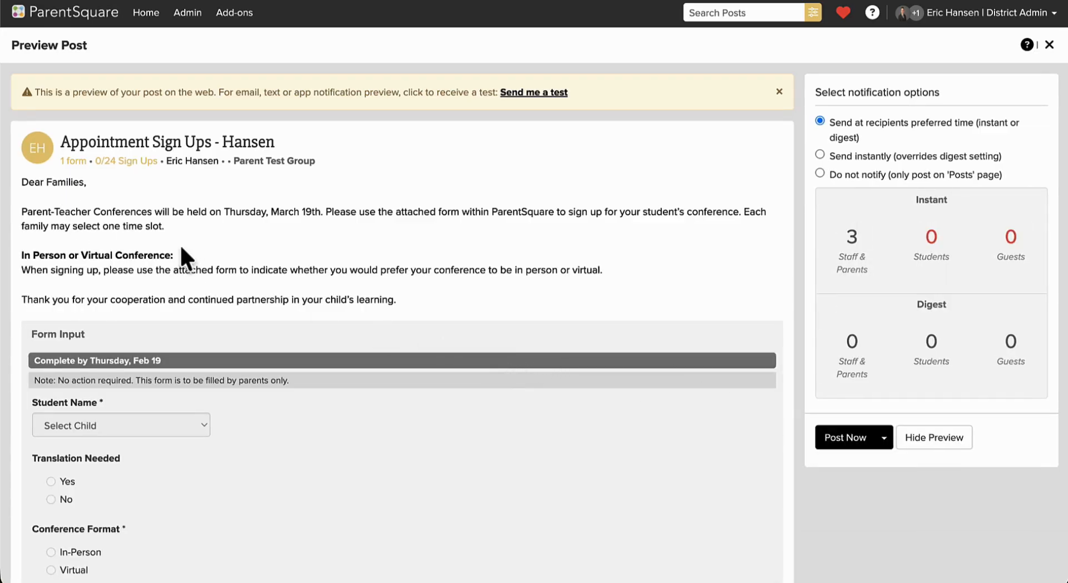
- Examine the previewed form questions and appointment sign-up time slots
scroll(194, 256, down, 2)
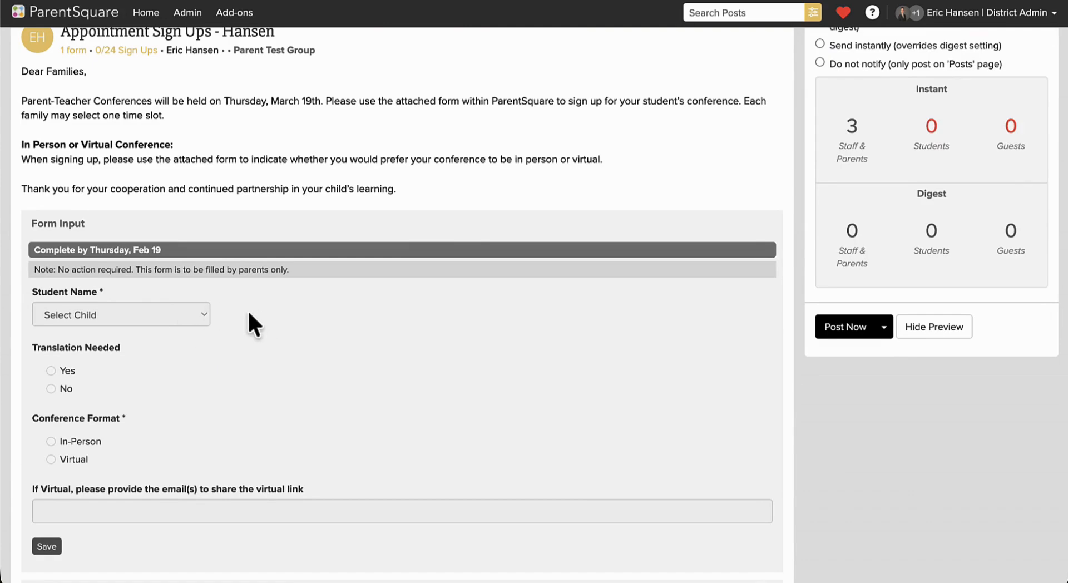
scroll(65, 366, up, 1)
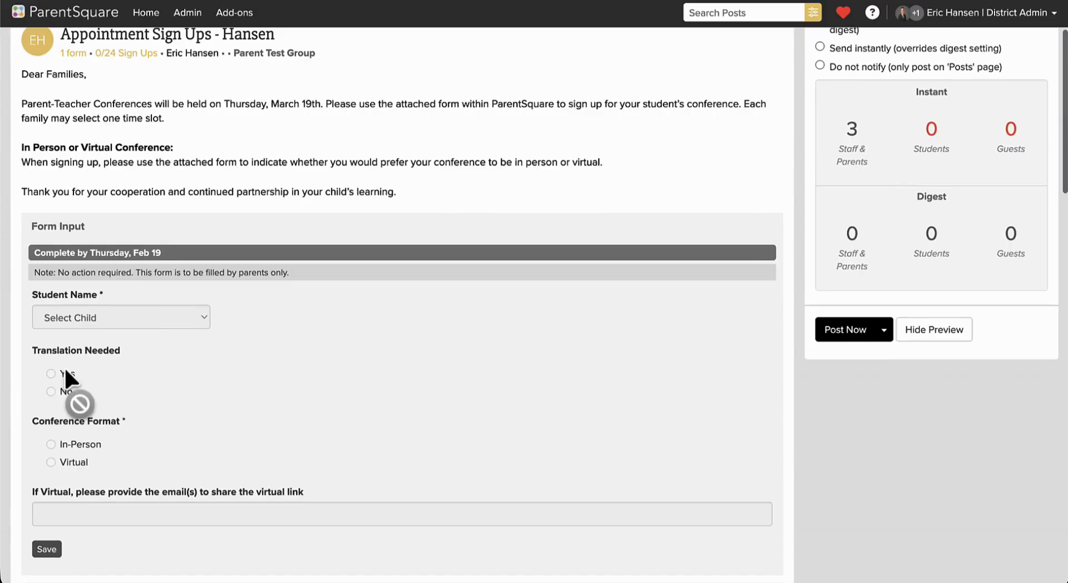
scroll(64, 391, down, 1)
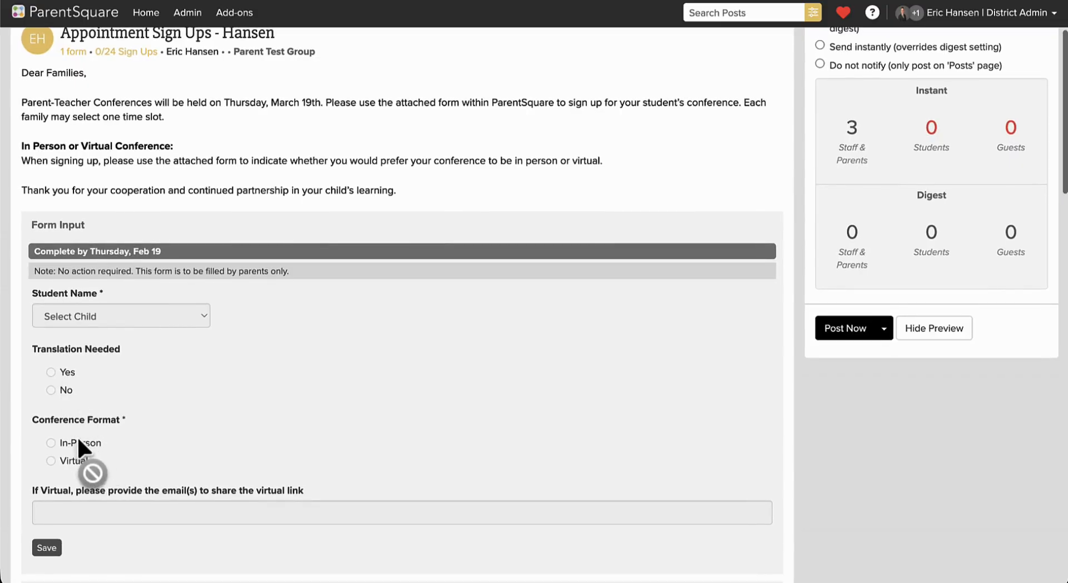
scroll(95, 451, down, 3)
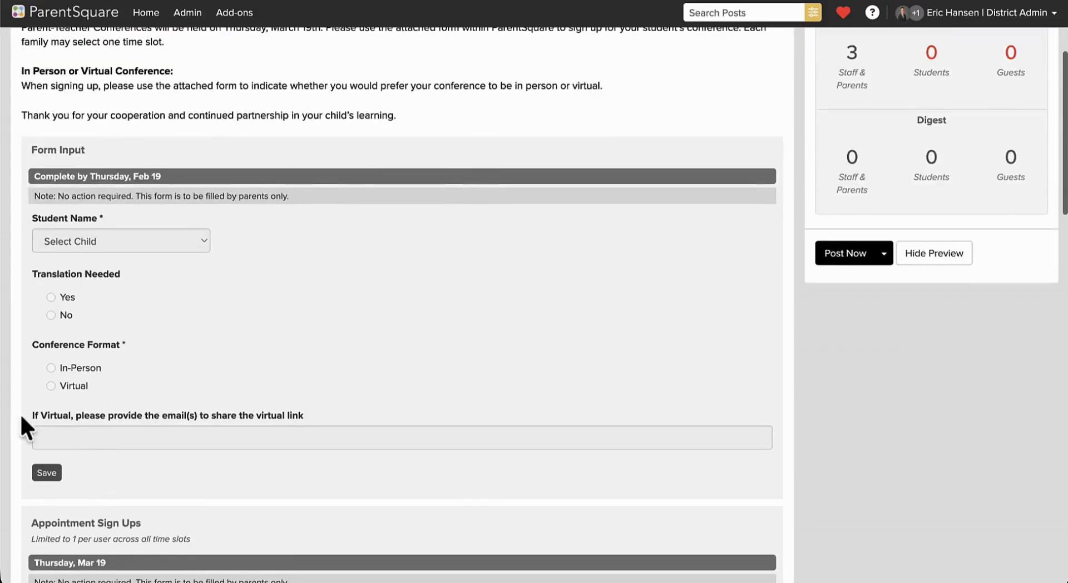
scroll(245, 434, up, 1)
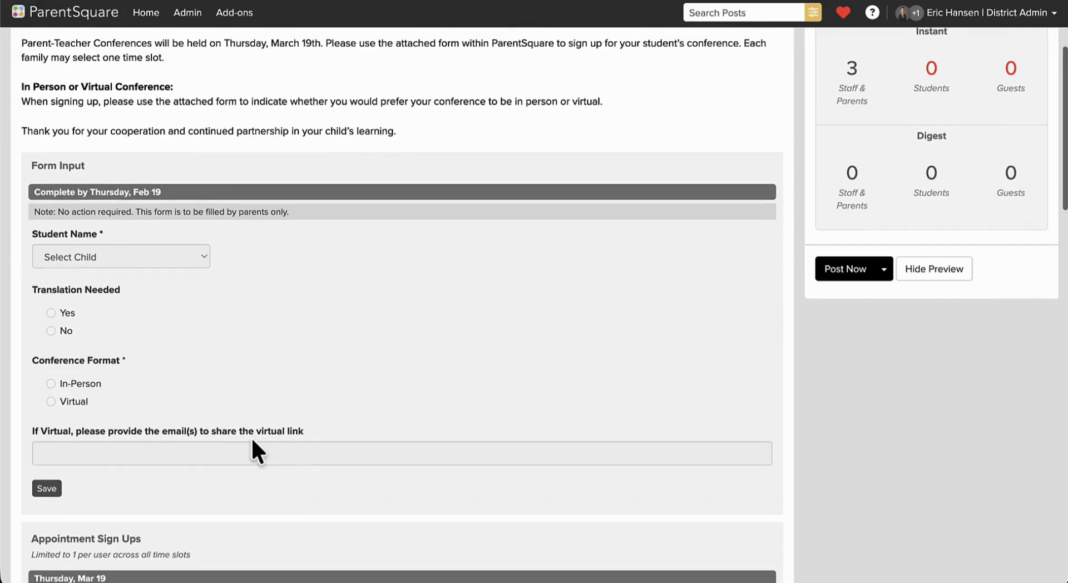
scroll(253, 439, down, 5)
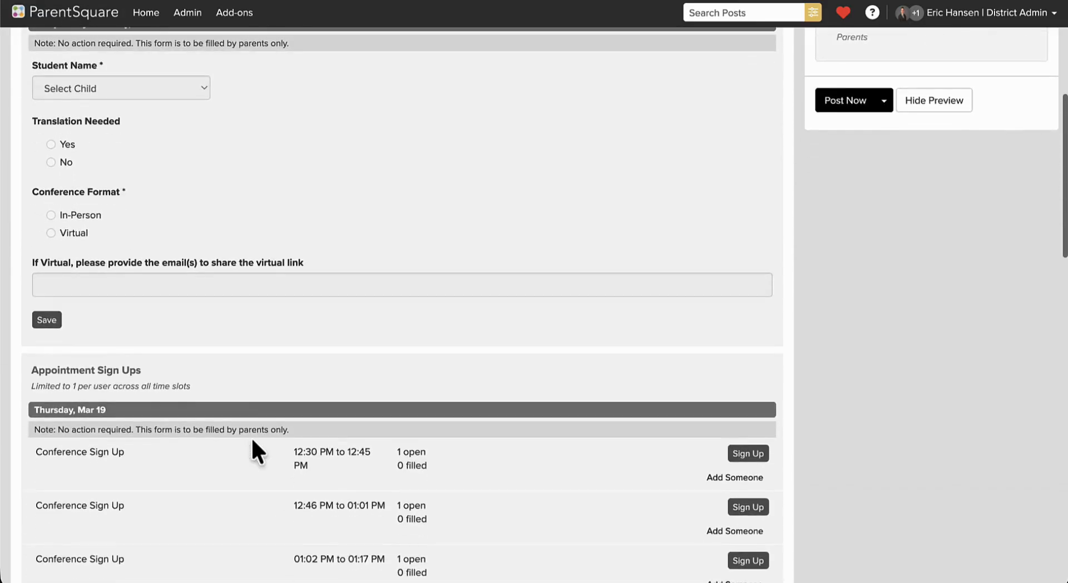
scroll(252, 440, up, 2)
scroll(251, 450, down, 4)
scroll(379, 350, down, 3)
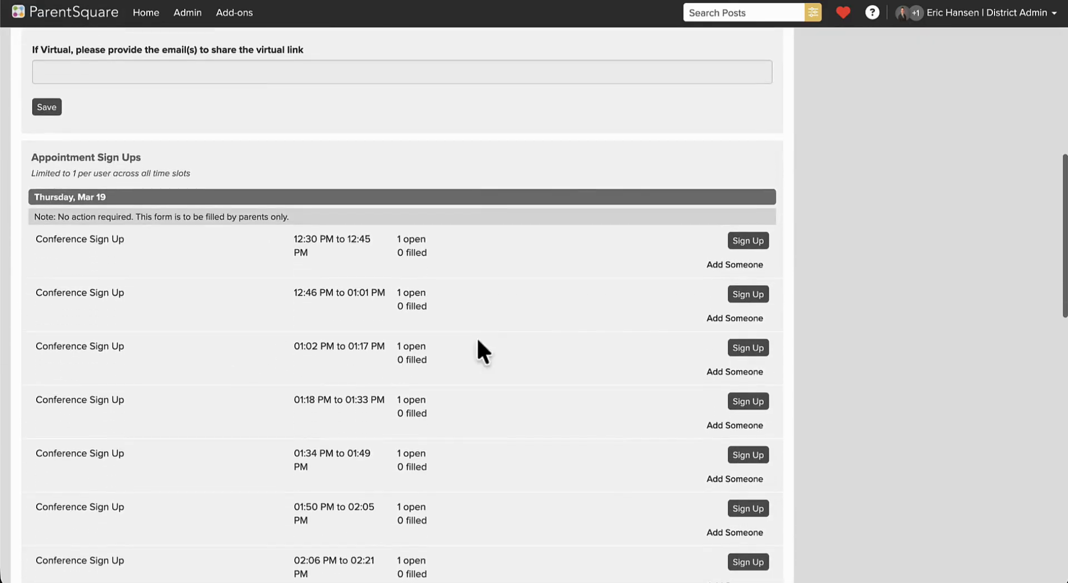
scroll(723, 567, down, 5)
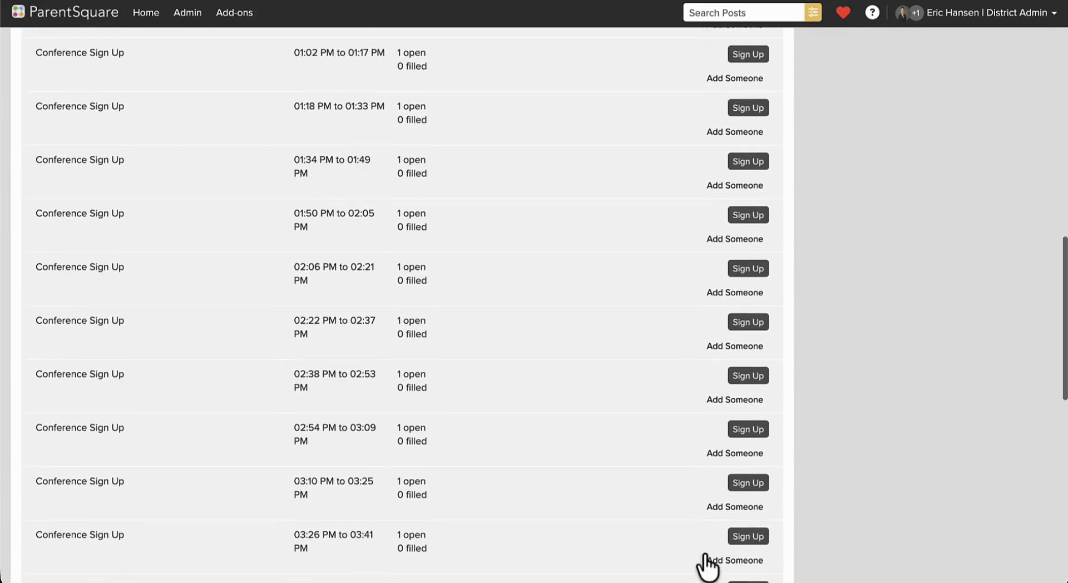
scroll(706, 564, down, 5)
scroll(706, 564, up, 15)
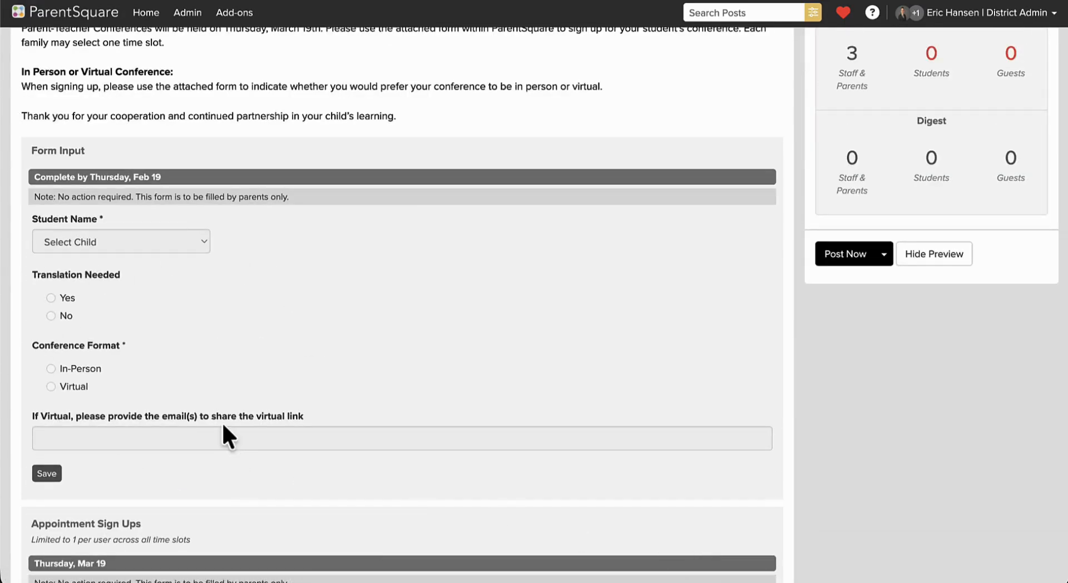
scroll(506, 462, up, 3)
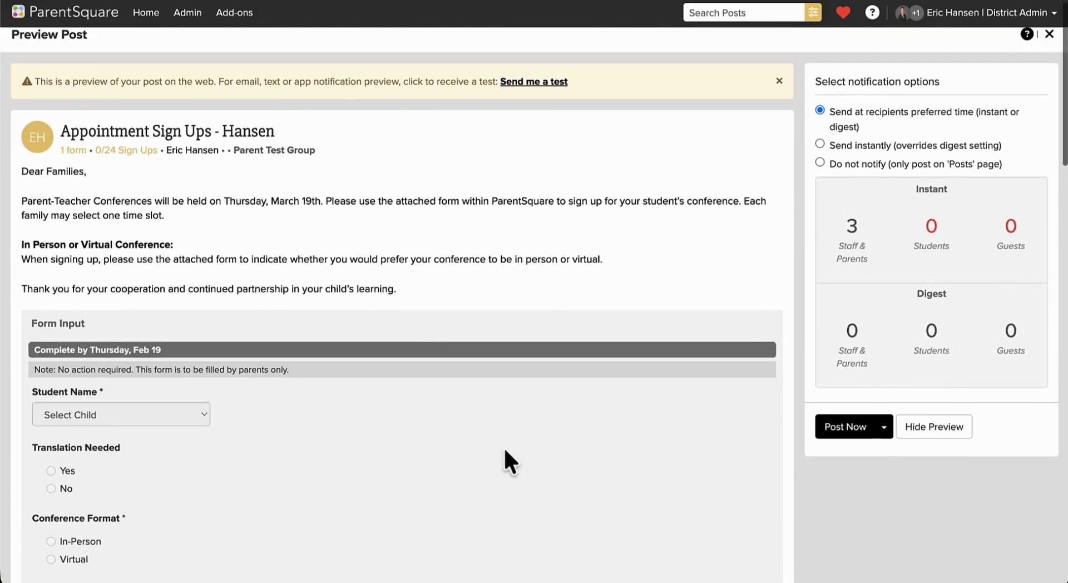
scroll(505, 450, down, 1)
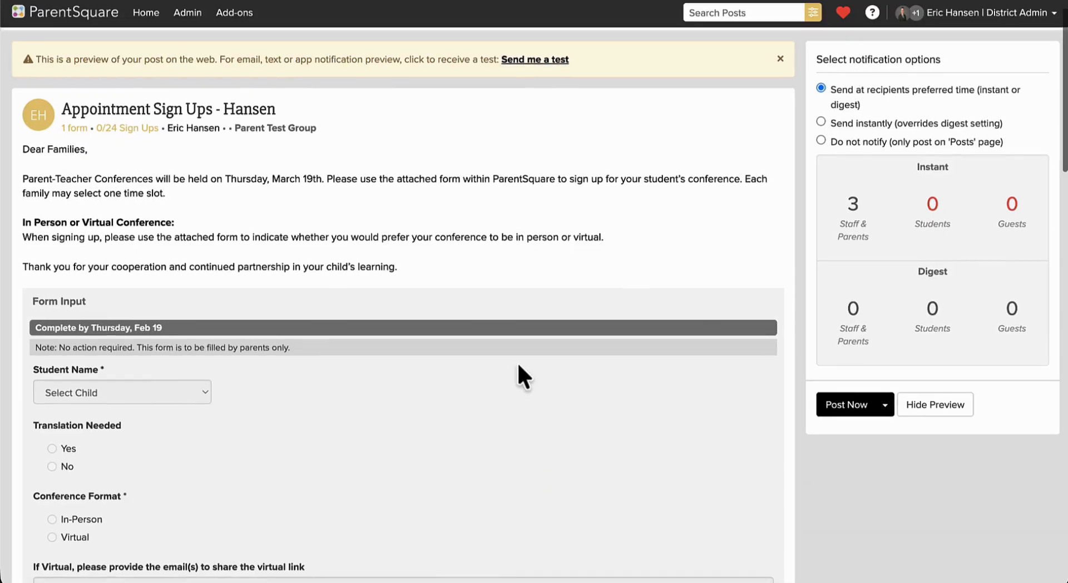
scroll(563, 383, down, 3)
scroll(566, 387, down, 1)
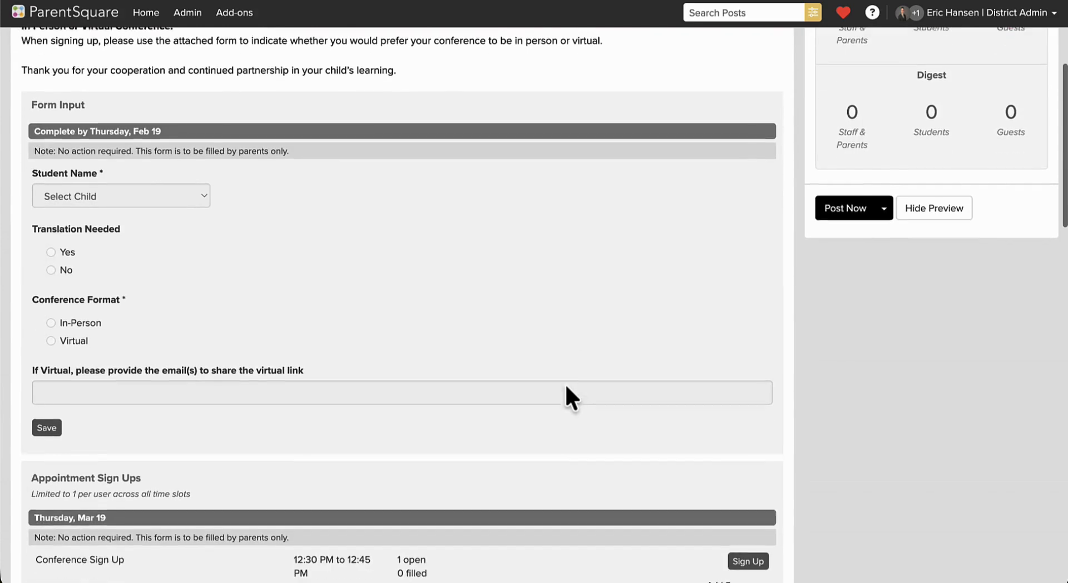
scroll(608, 392, down, 3)
scroll(609, 392, down, 5)
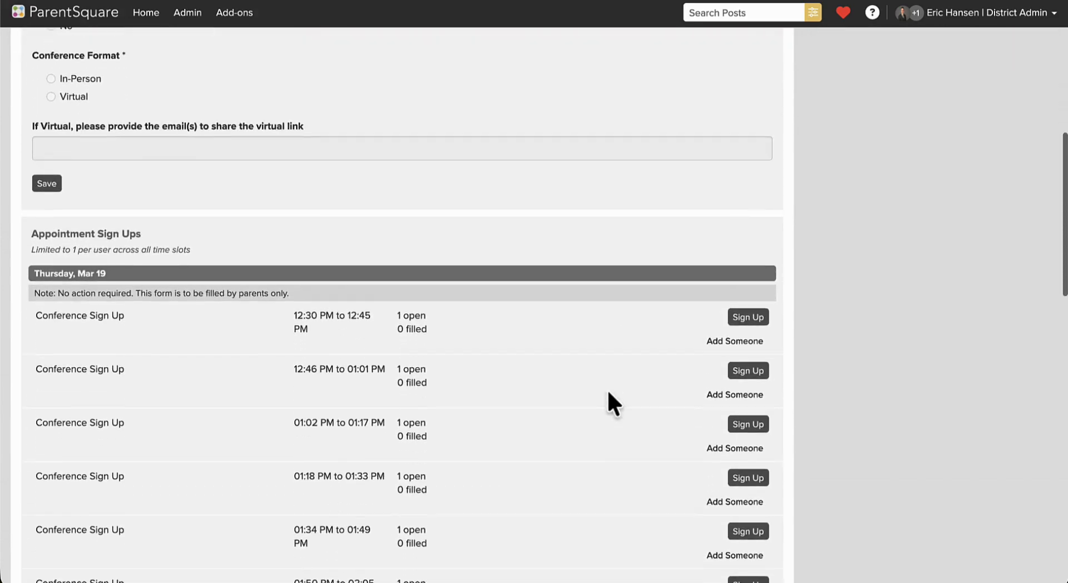
scroll(584, 394, up, 9)
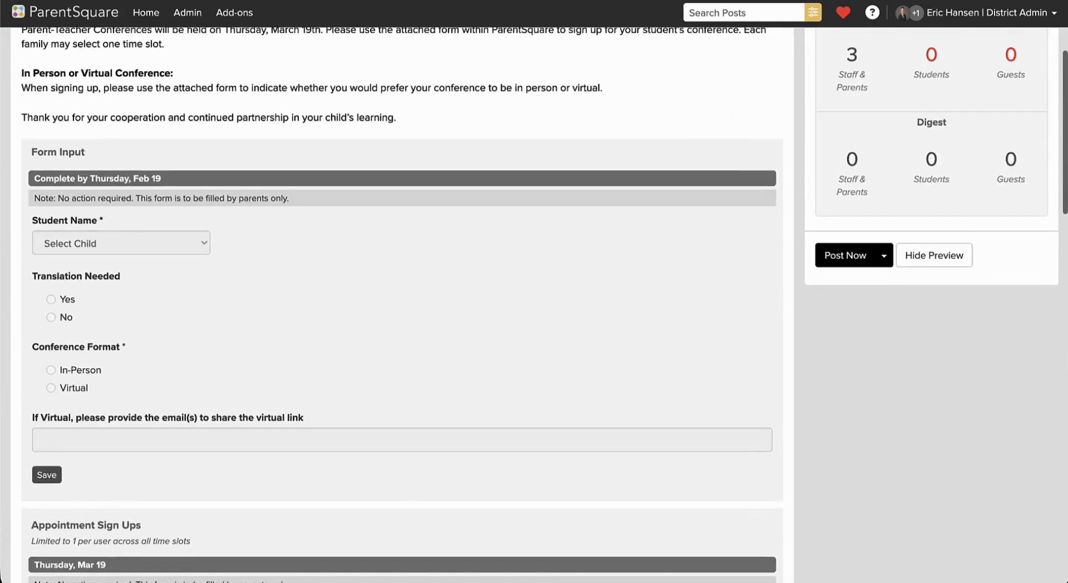